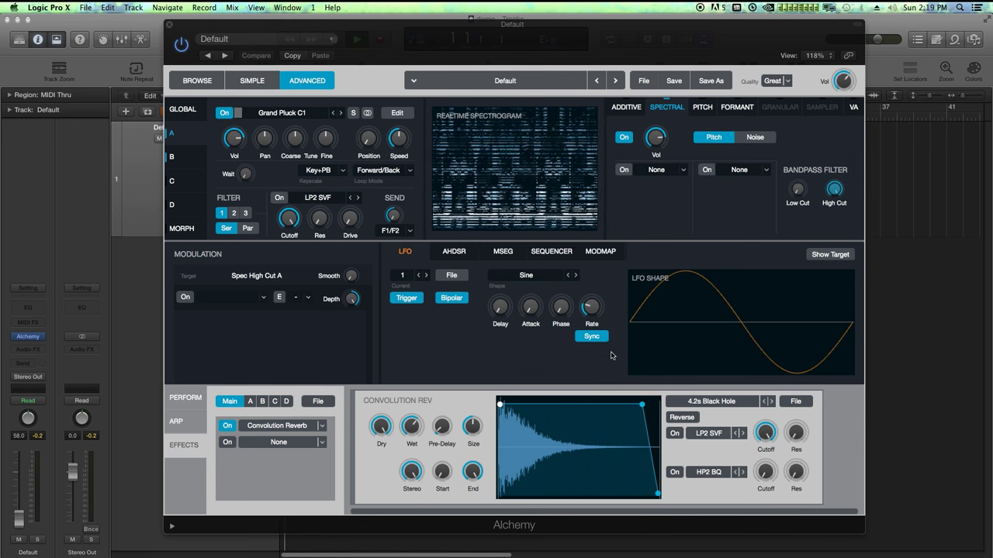
Step: Put Freq Shift in the first spectral effect slot, briefly checking it in the spectral editor
click(650, 175)
click(652, 172)
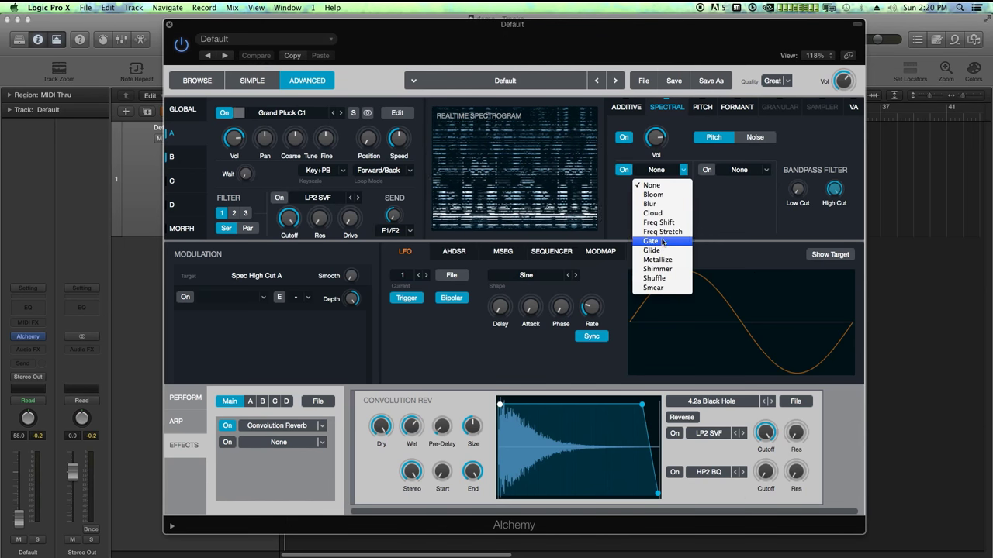
click(662, 224)
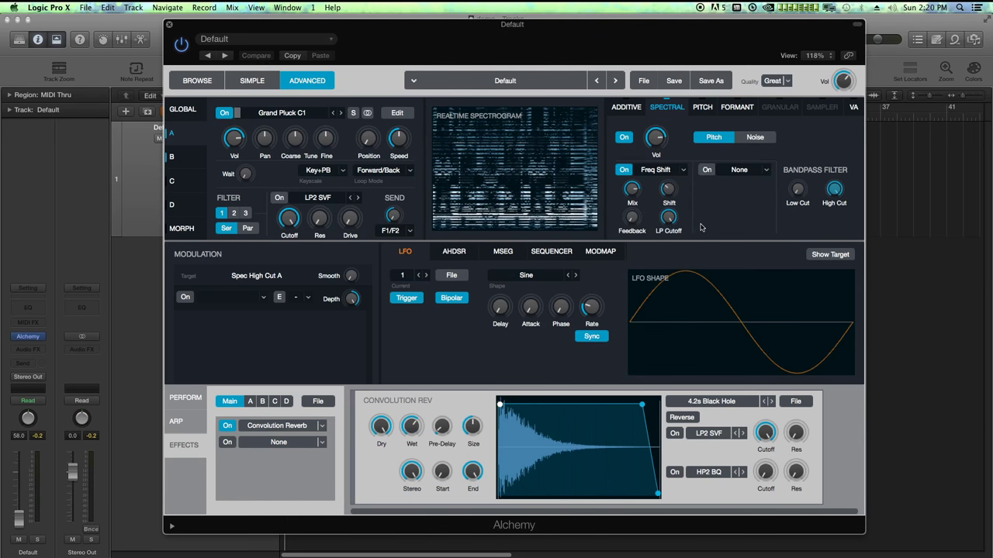
click(402, 116)
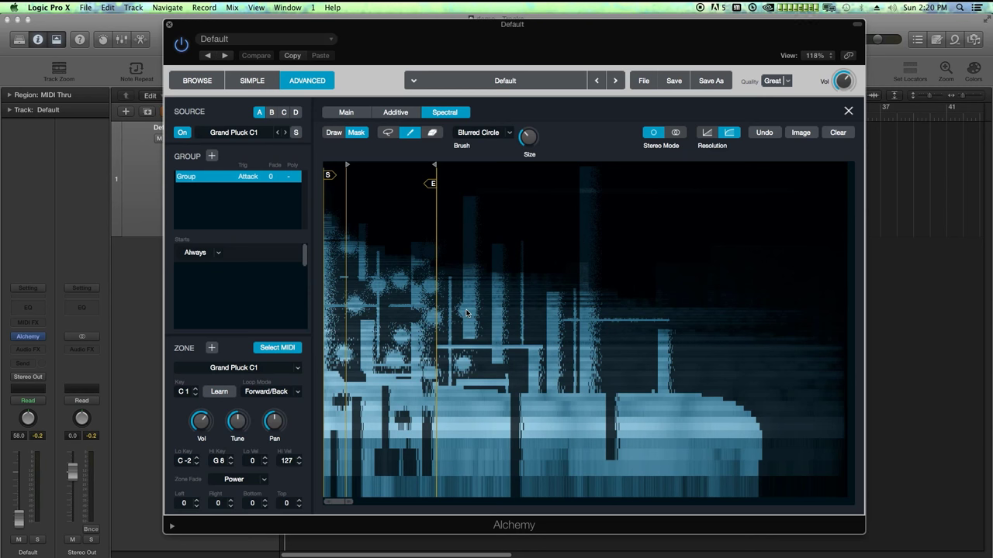
click(849, 111)
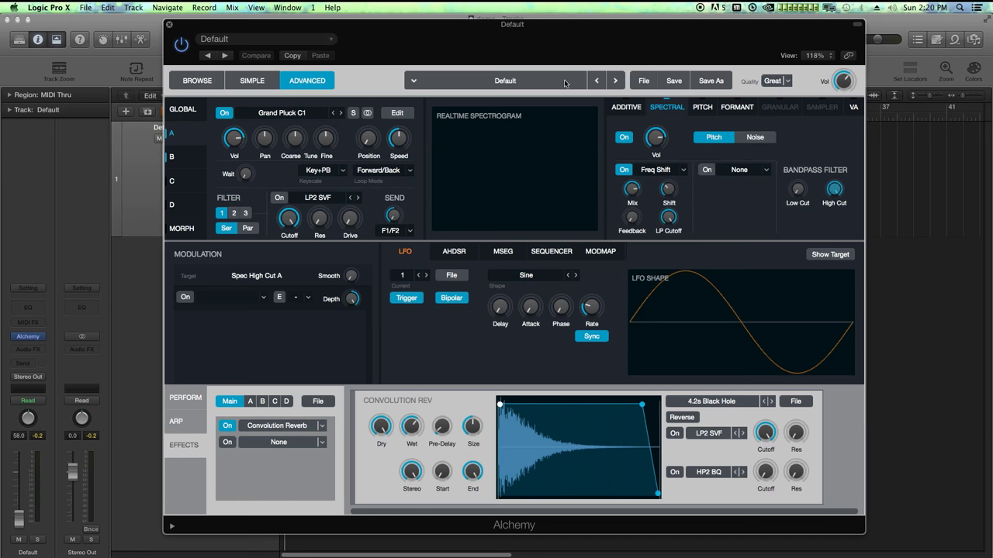
Step: Clear the Alchemy patch to an init state and begin an audio import for source A
click(654, 82)
click(649, 110)
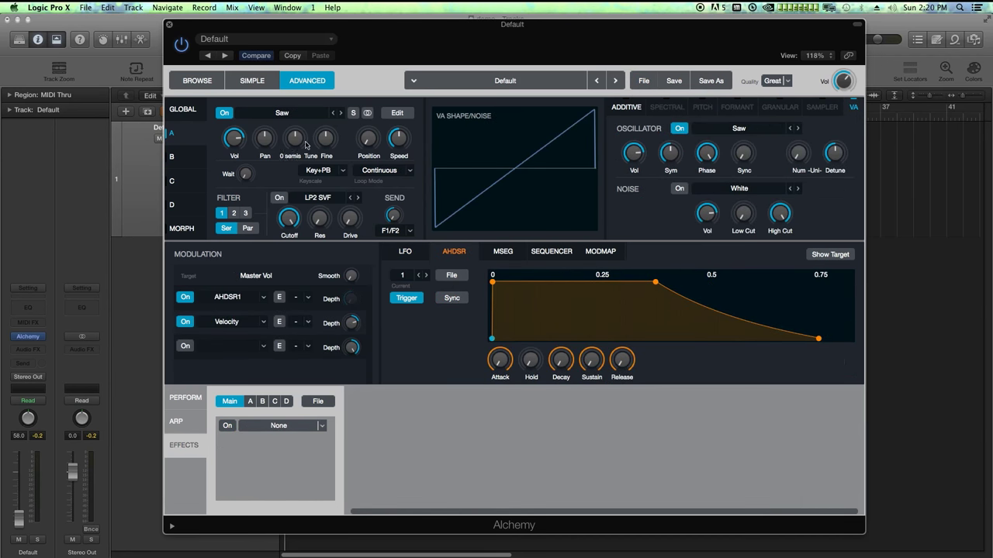
click(274, 116)
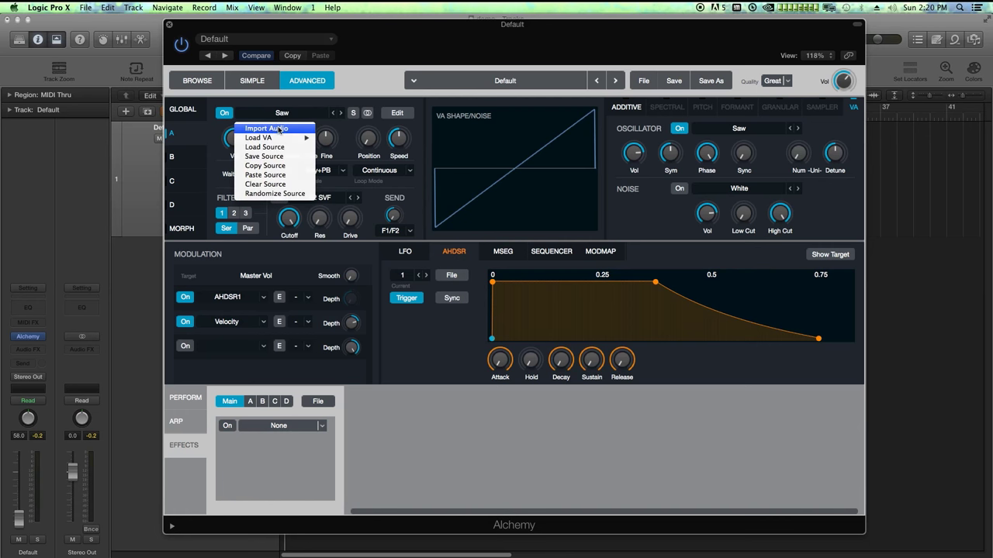
click(275, 128)
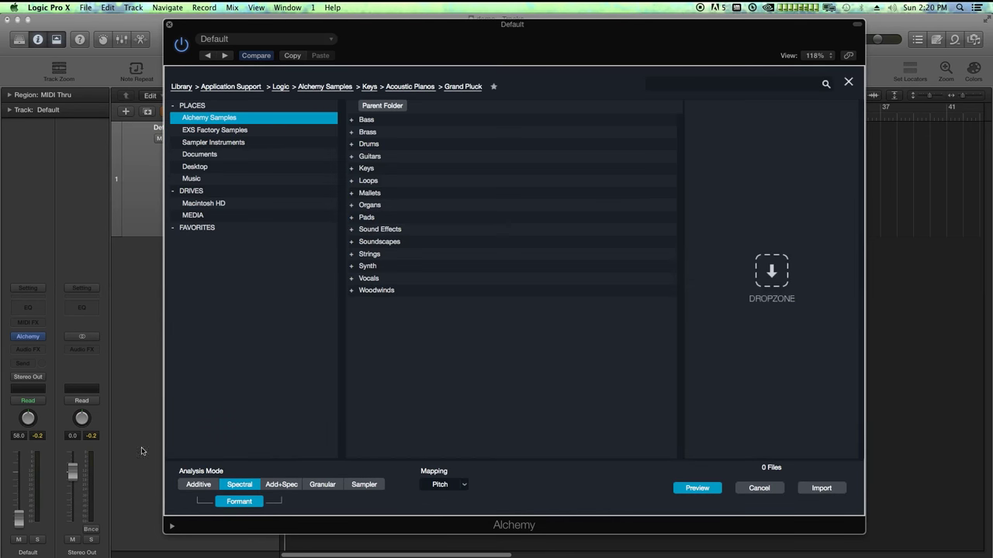
Step: Import all samples from MEDIA/AUDIO/zzz Sample Library/Synths/Crystal Pad with Formant turned off
alt+click(19, 518)
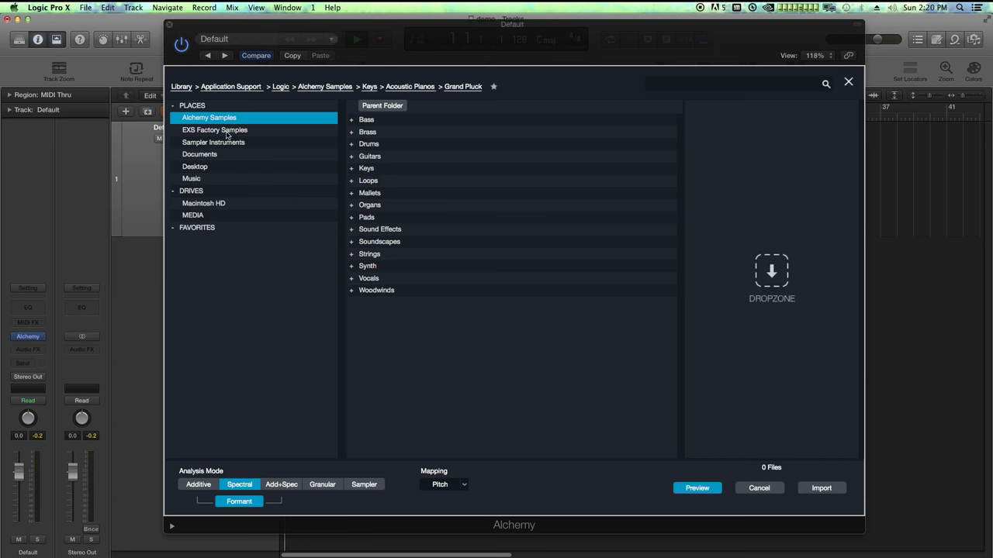
click(193, 215)
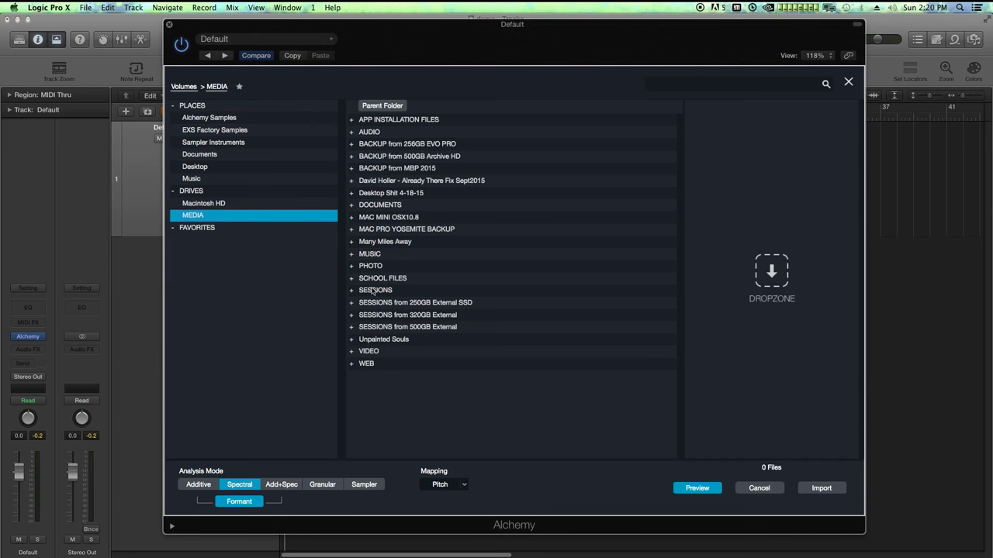
click(370, 132)
double_click(371, 131)
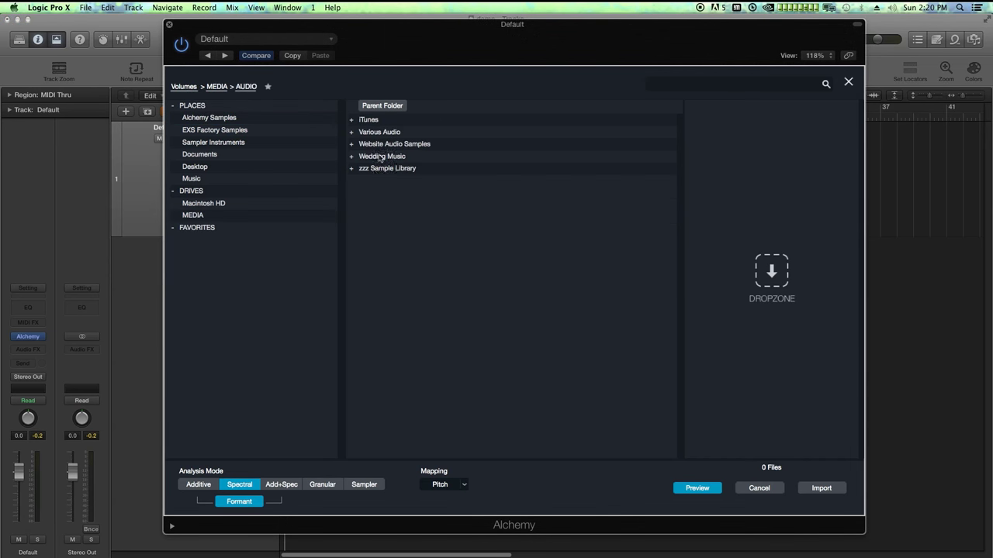
double_click(380, 168)
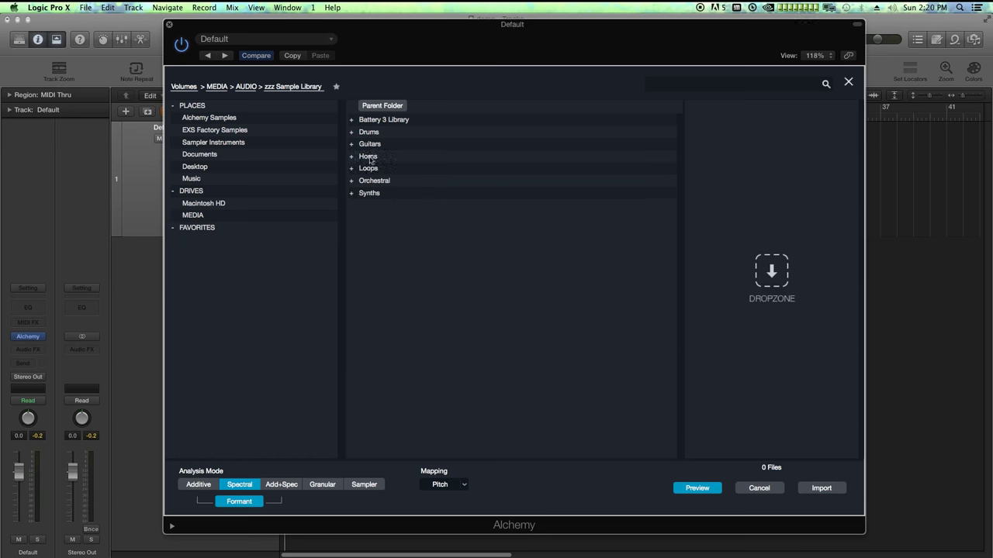
double_click(367, 194)
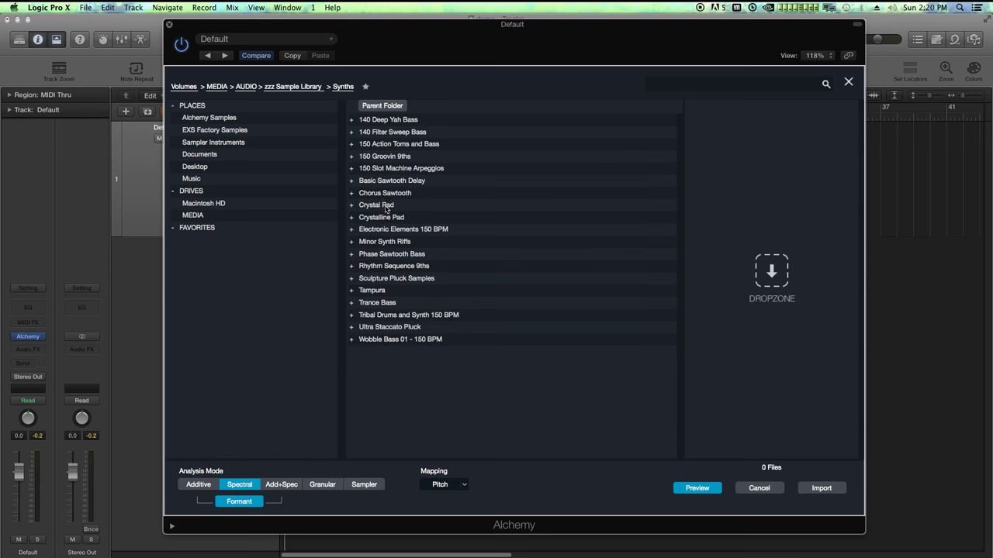
double_click(385, 206)
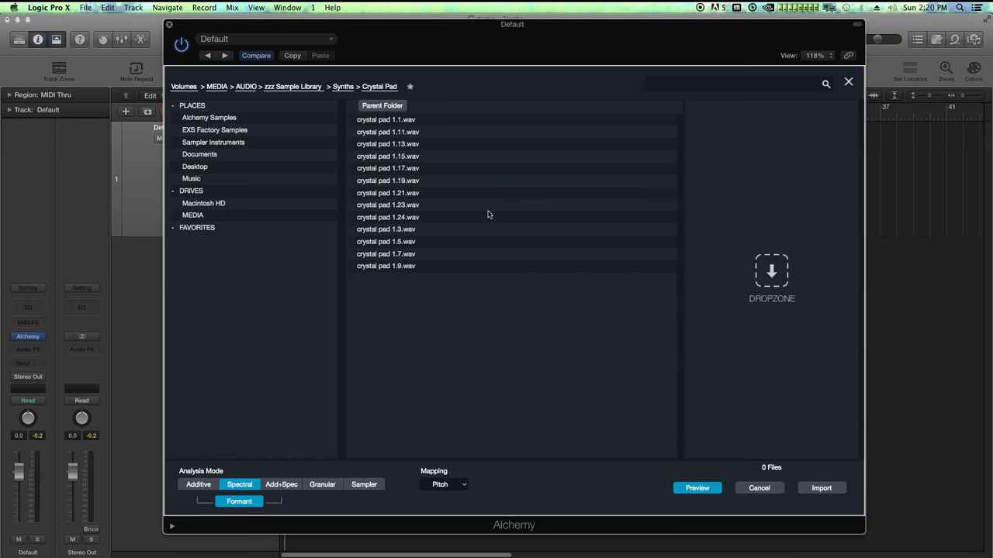
click(394, 121)
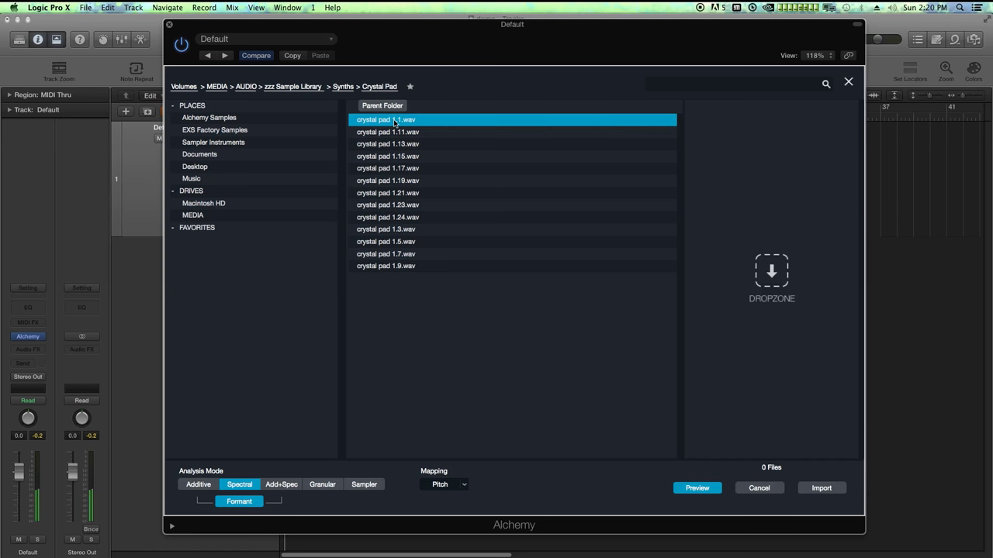
shift+click(396, 267)
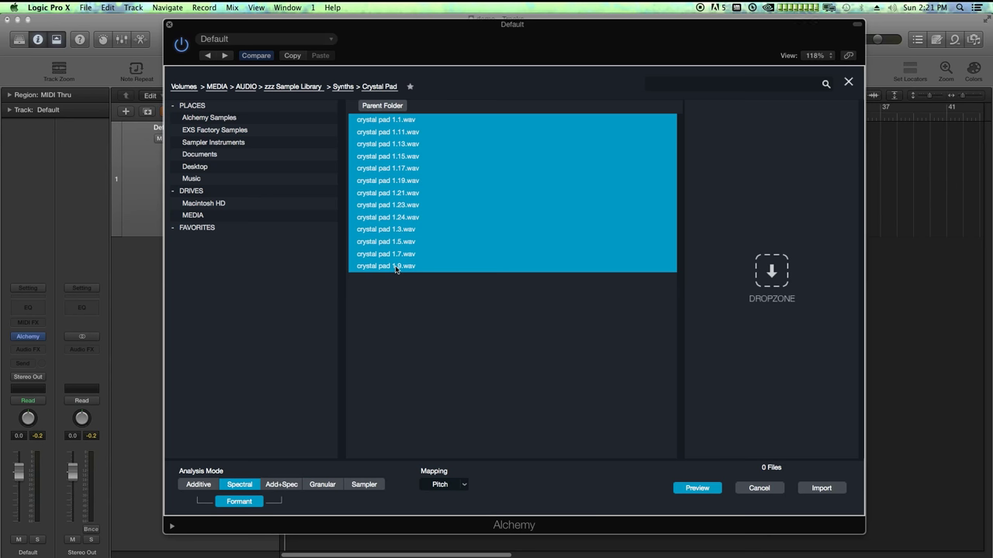
click(244, 504)
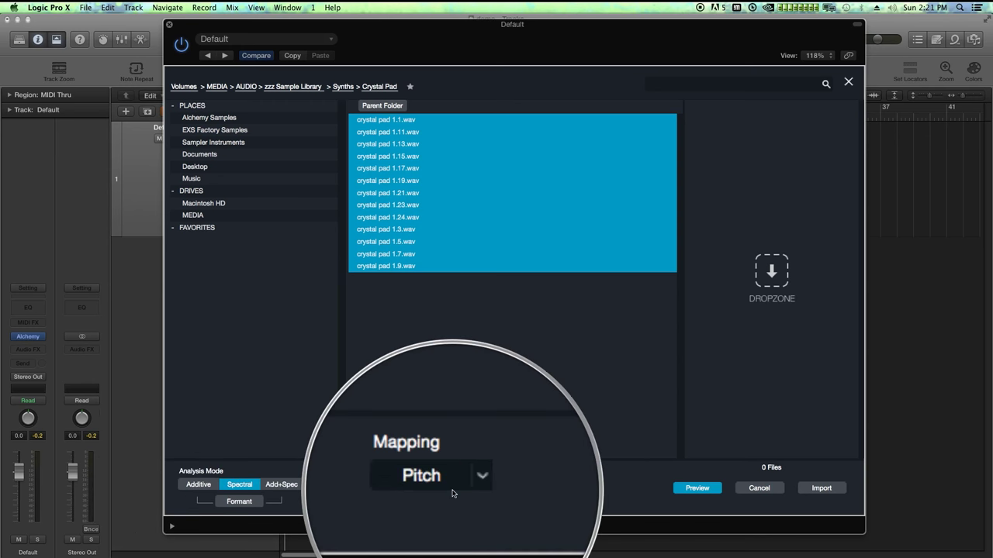
click(836, 491)
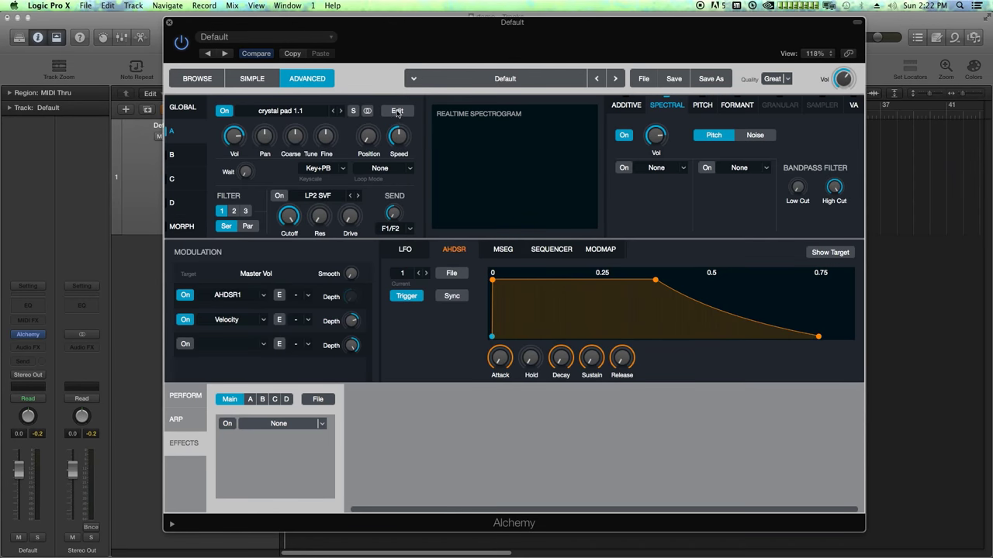
click(397, 112)
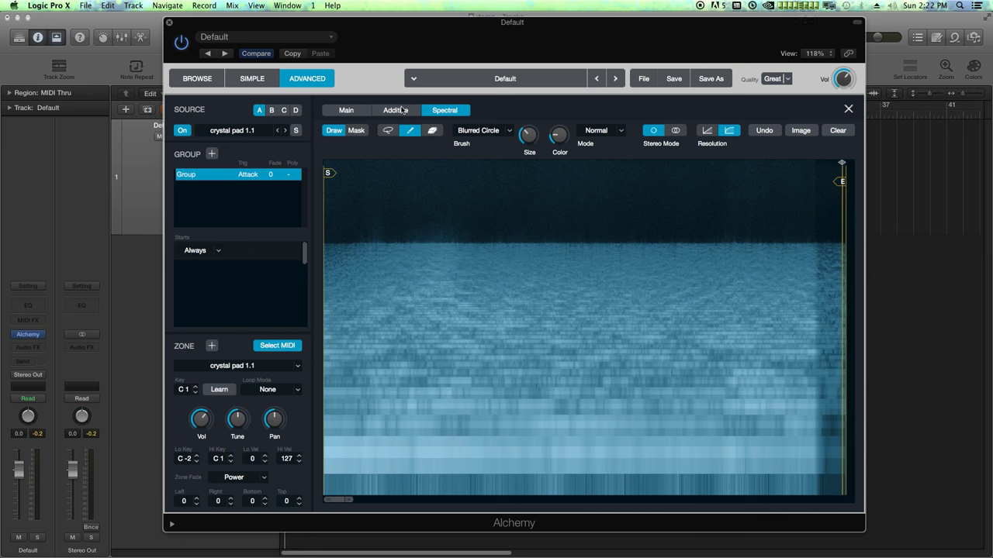
click(353, 110)
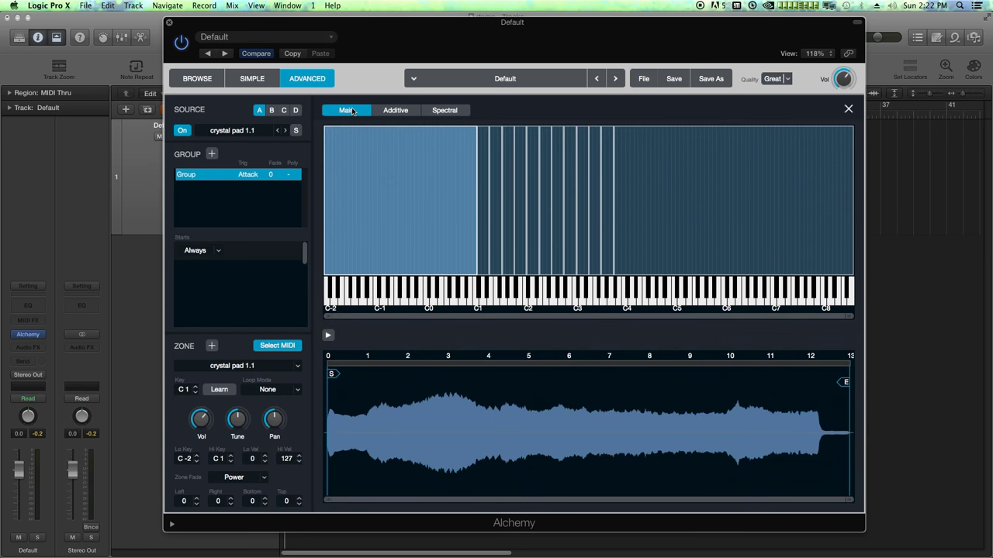
click(480, 248)
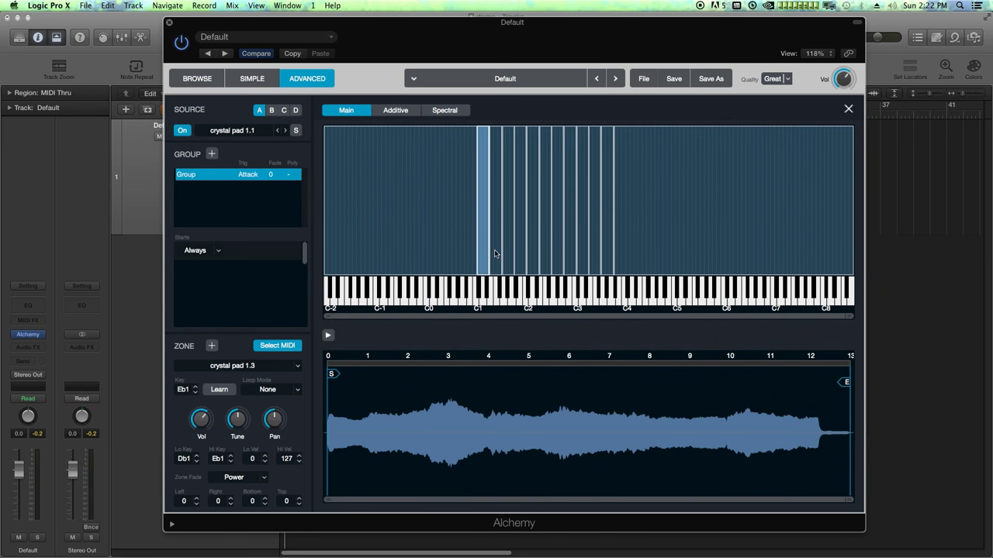
click(497, 253)
click(508, 255)
click(519, 255)
click(534, 255)
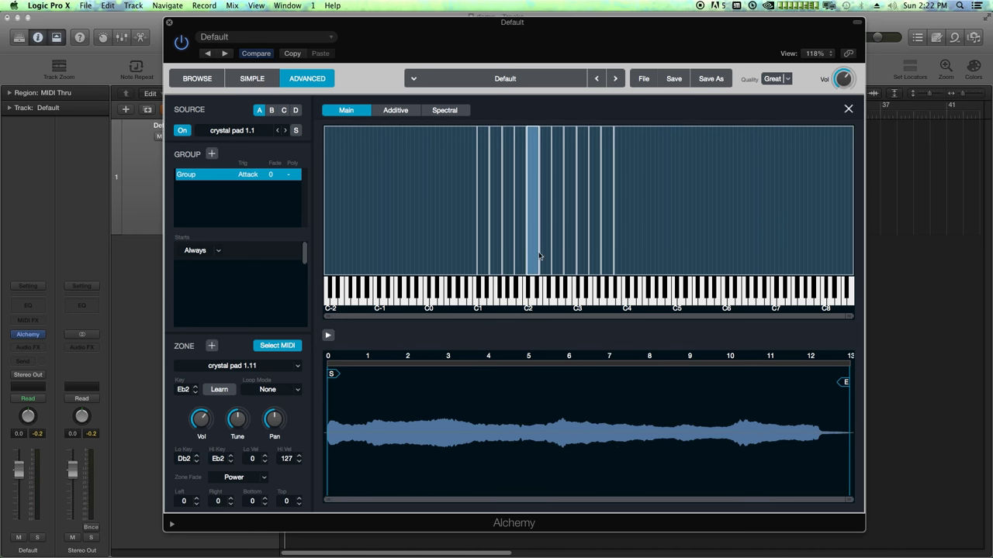
click(545, 255)
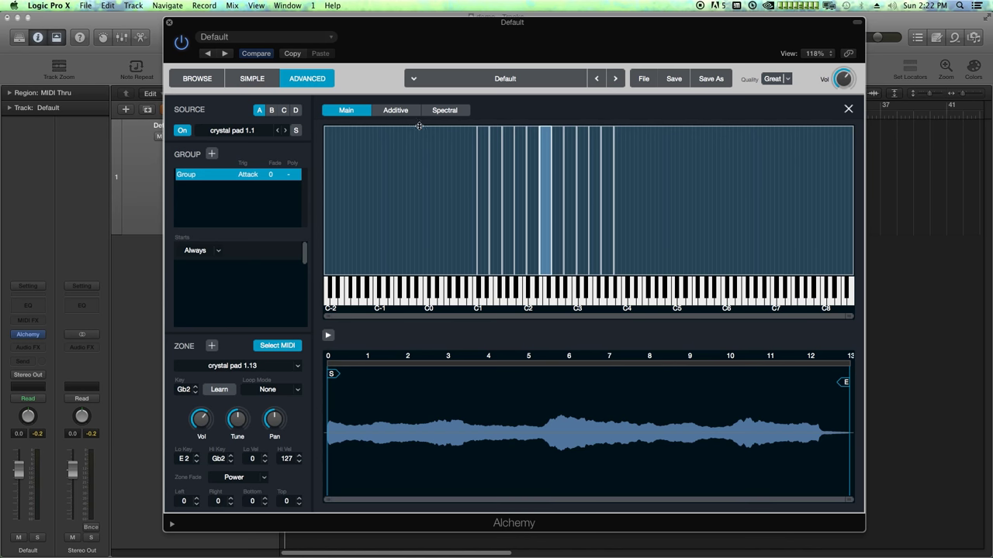
click(444, 111)
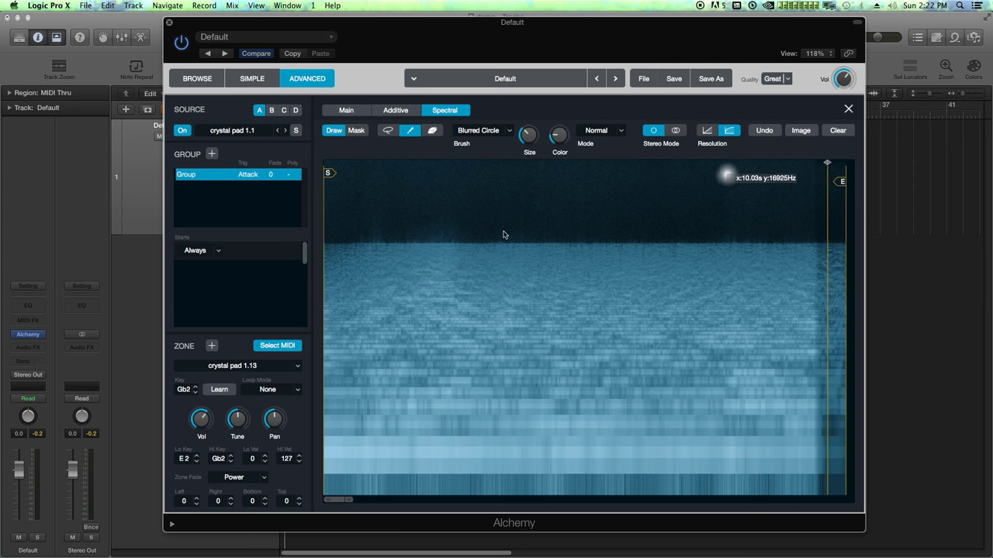
click(849, 109)
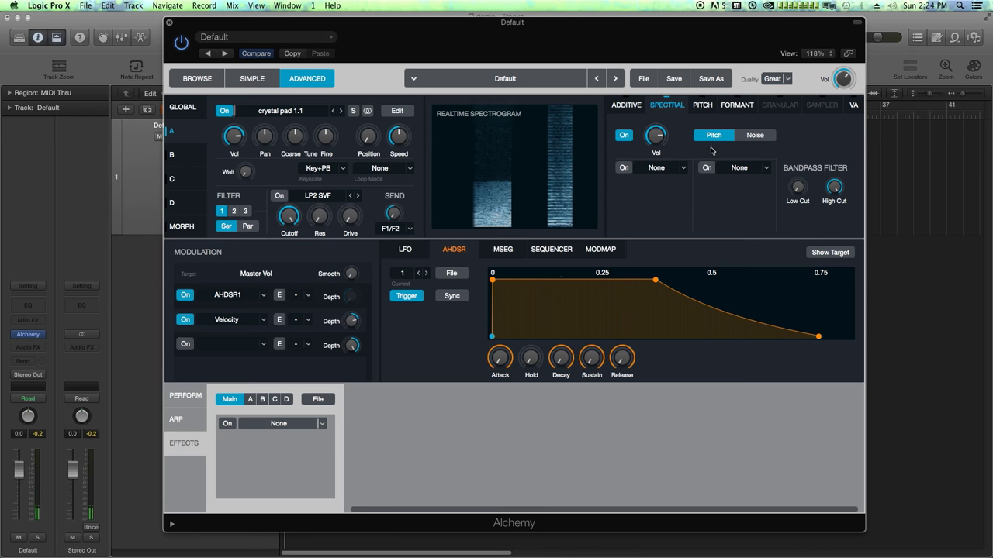
click(752, 135)
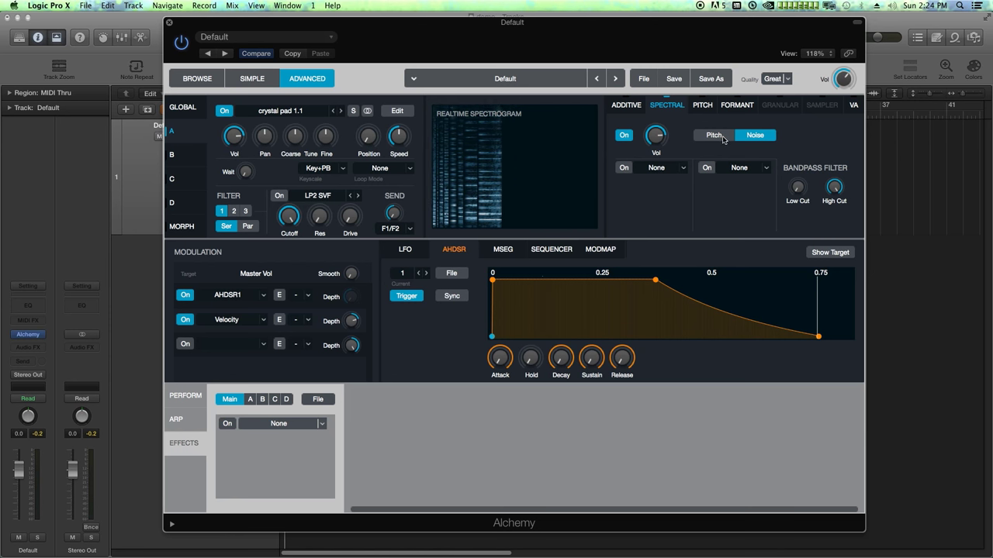
click(719, 136)
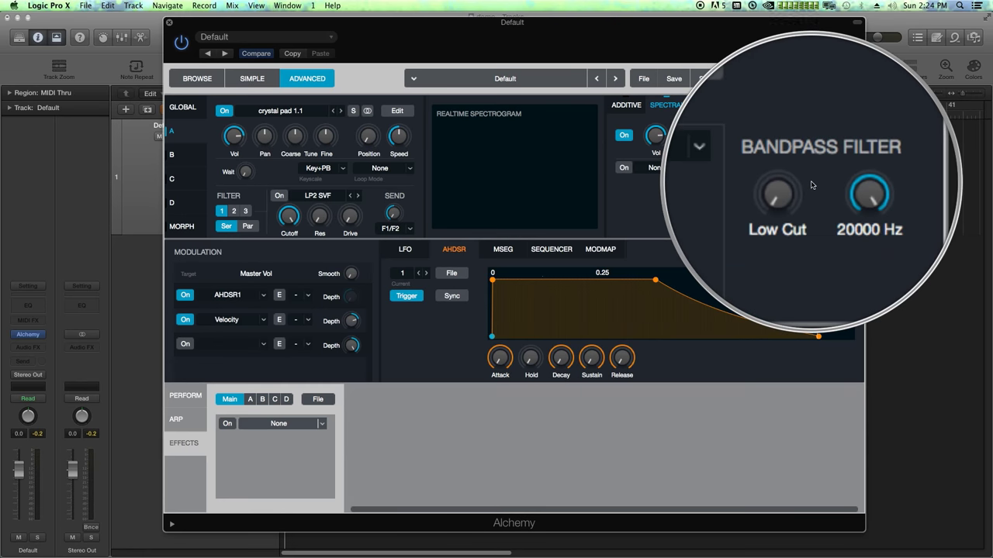
Step: Tune the spectral bandpass: Low Cut up to 110 Hz, adjust High Cut, then Low Cut near 29 Hz
mouse_move(798, 192)
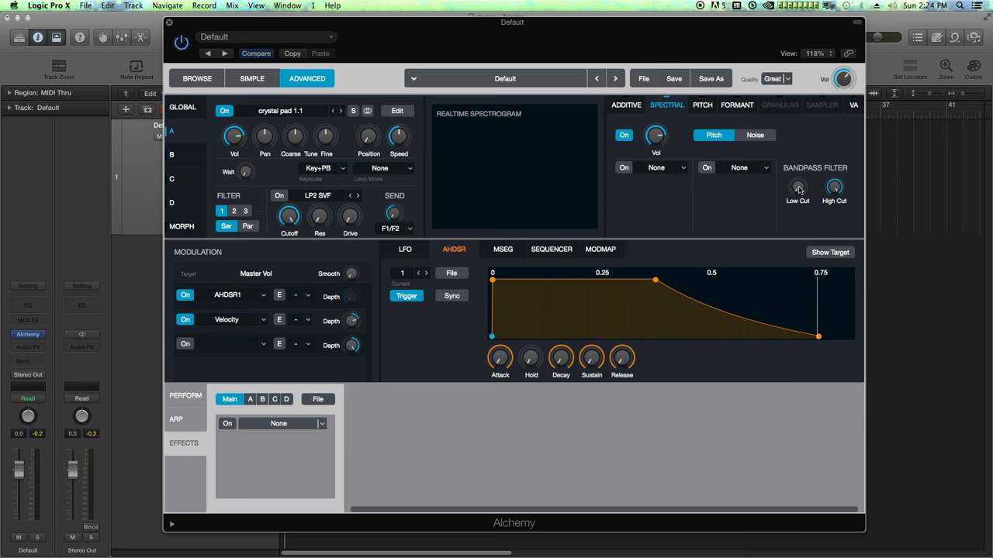
drag(798, 189, 848, 213)
click(833, 194)
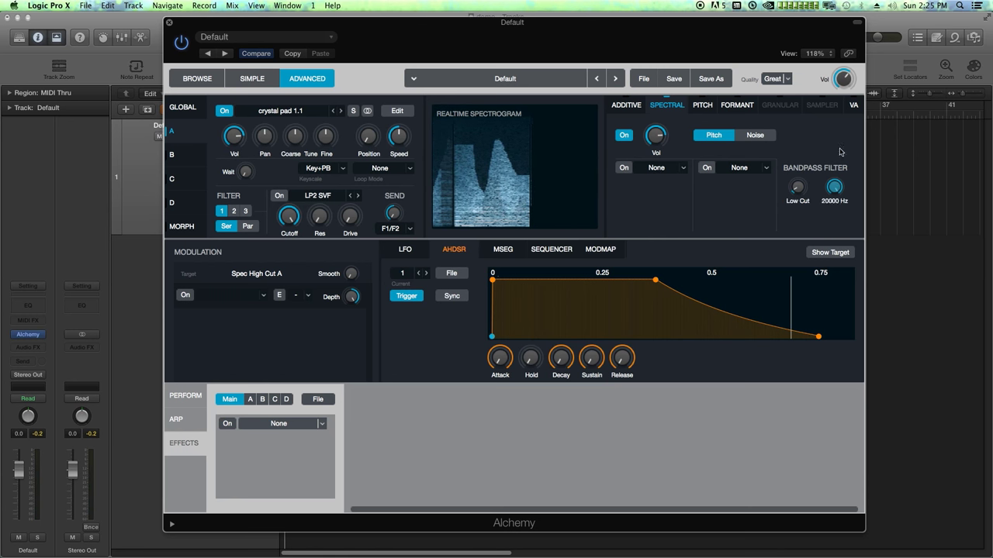
click(797, 187)
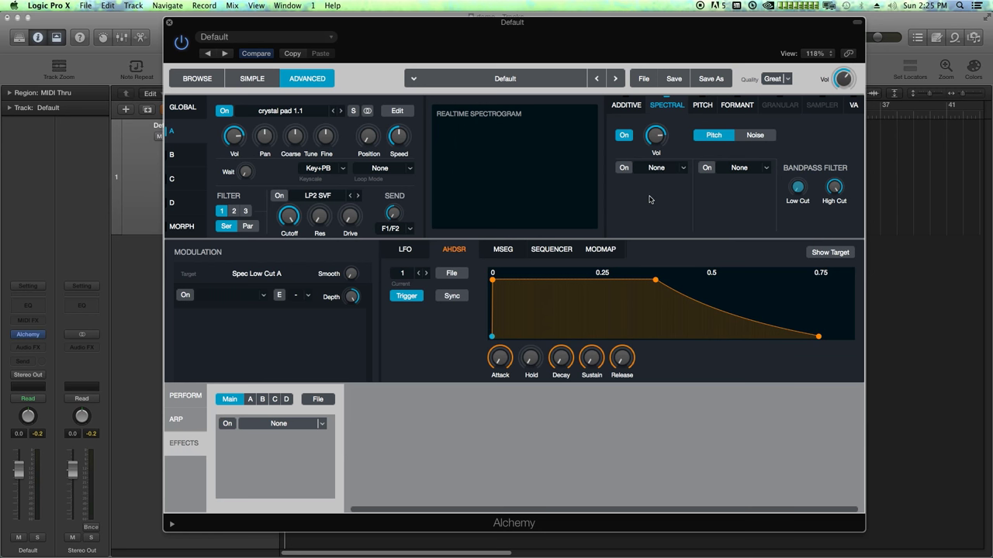
Step: Try the second spectral effect slot, then turn it back off without choosing an effect
click(623, 168)
click(655, 169)
click(707, 172)
click(740, 169)
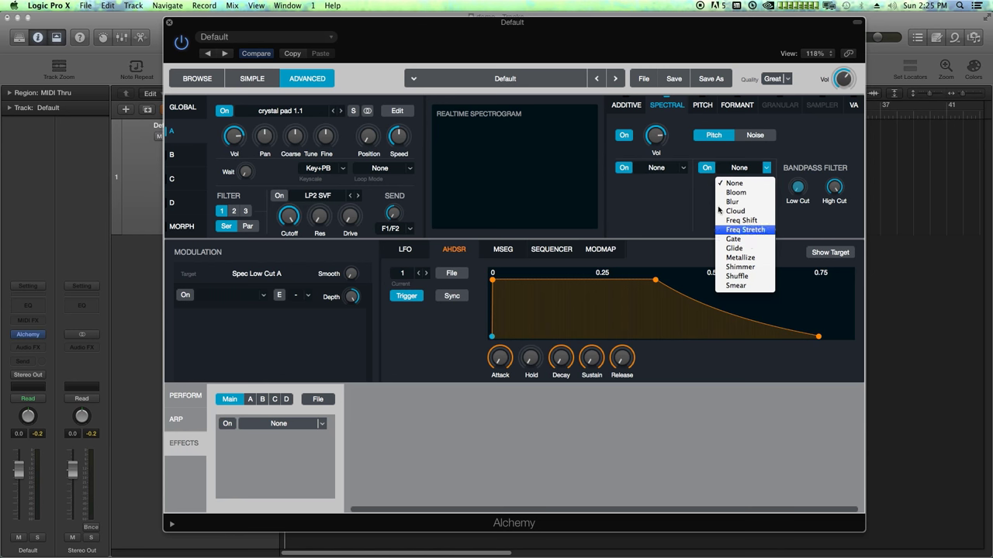
click(678, 172)
click(663, 172)
click(709, 169)
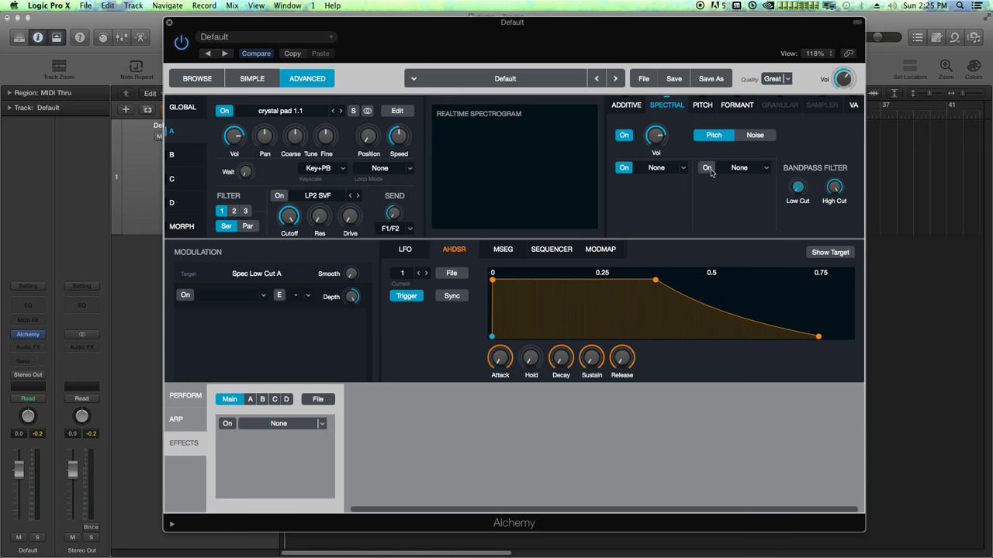
Step: Set the first spectral slot to Freq Shift with its mix at about 79%
click(657, 171)
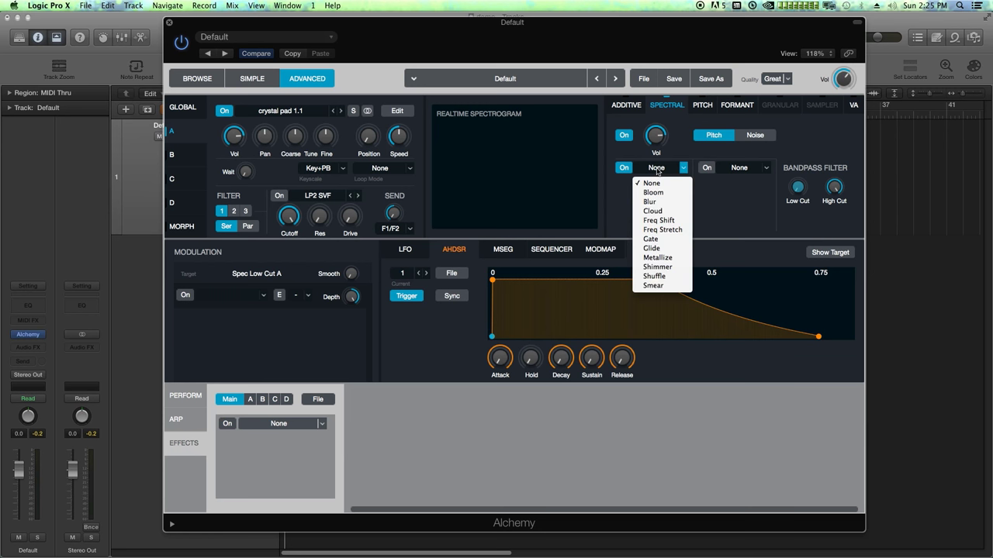
click(657, 221)
mouse_move(663, 220)
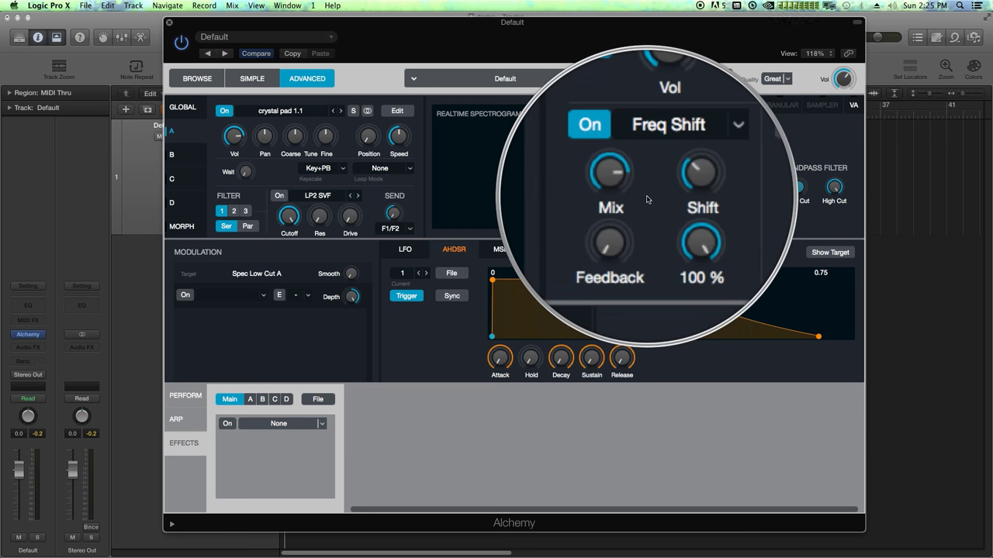
drag(632, 195, 671, 227)
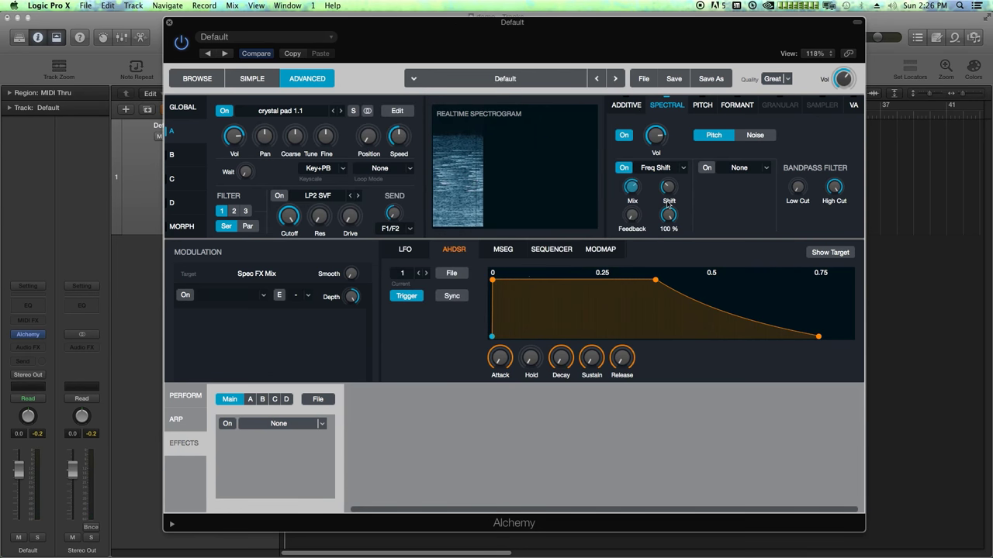
Step: Replace the Freq Shift spectral effect with Glide
mouse_move(656, 198)
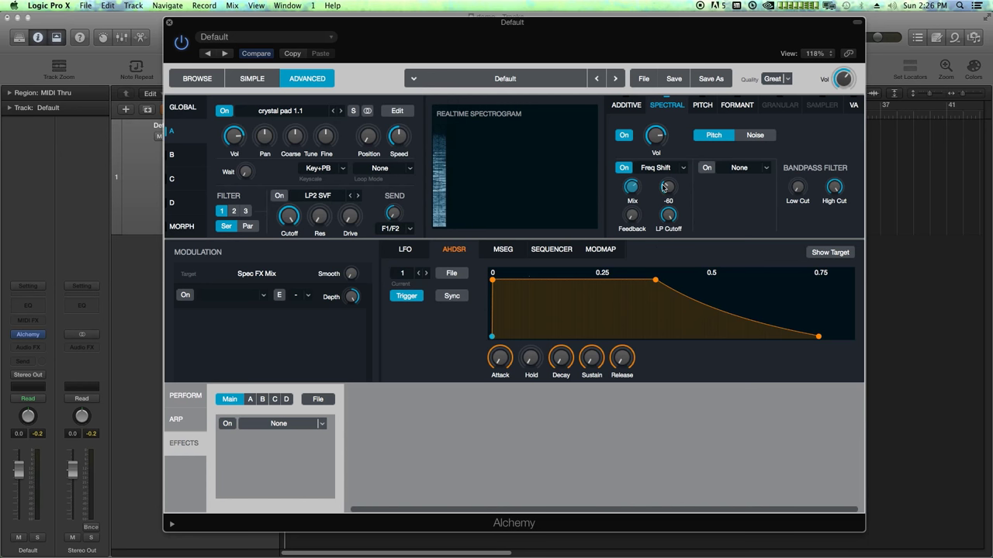
click(667, 172)
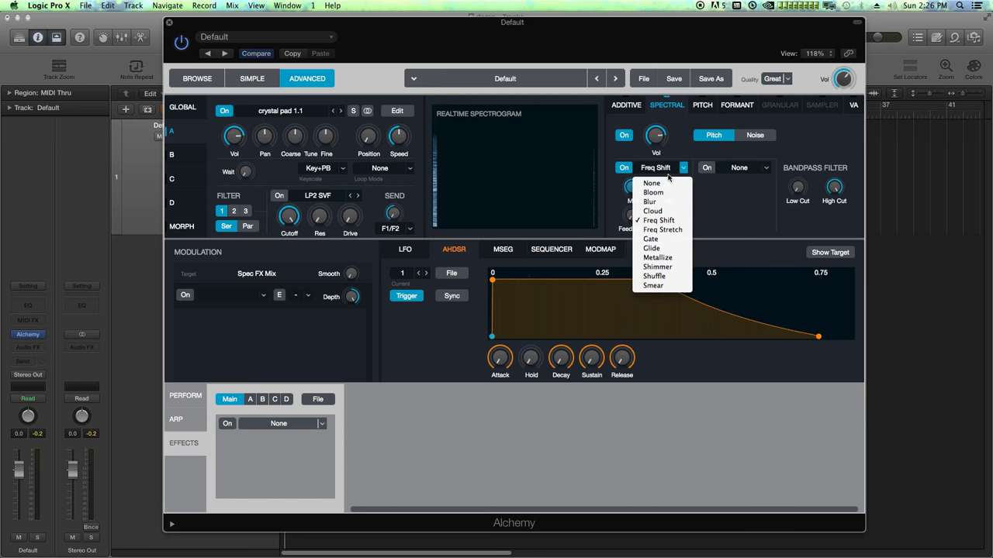
click(652, 248)
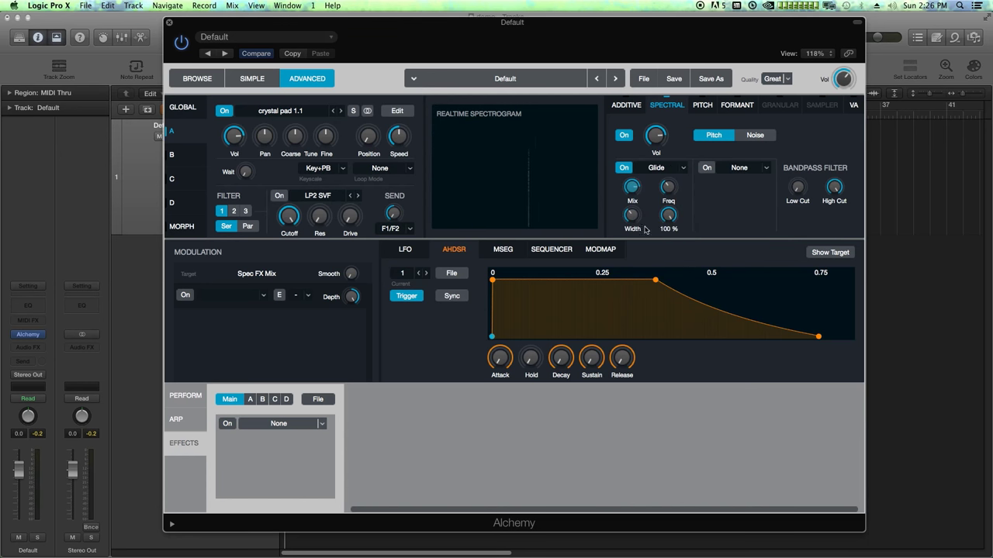
click(674, 168)
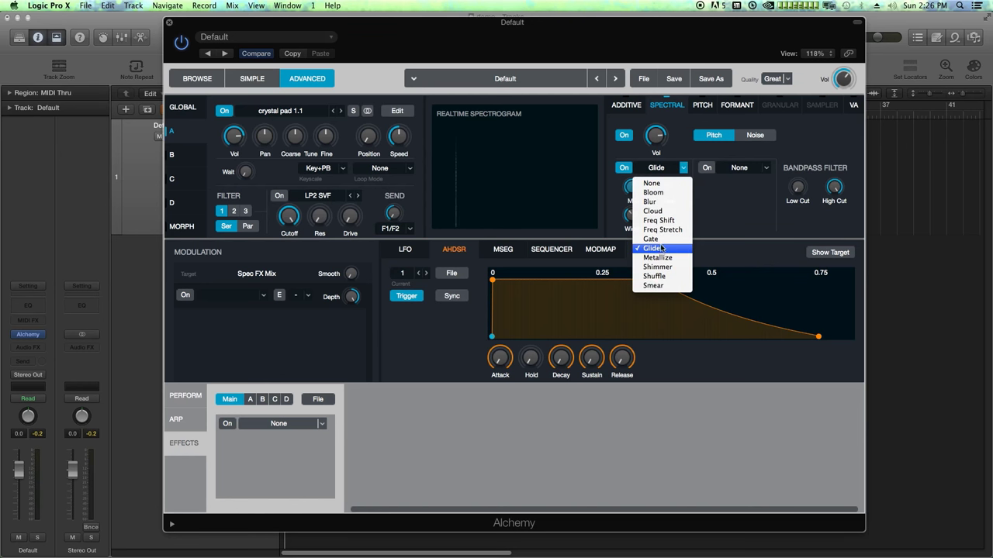
click(681, 249)
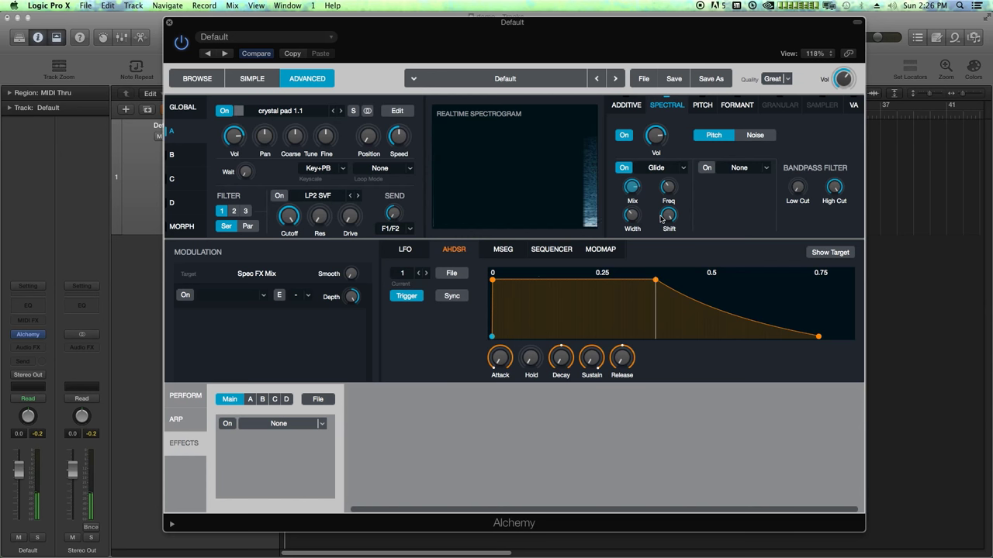
Step: Adjust Glide width, raise its frequency to about 3078 Hz, and lower shift to about 84%
mouse_move(667, 196)
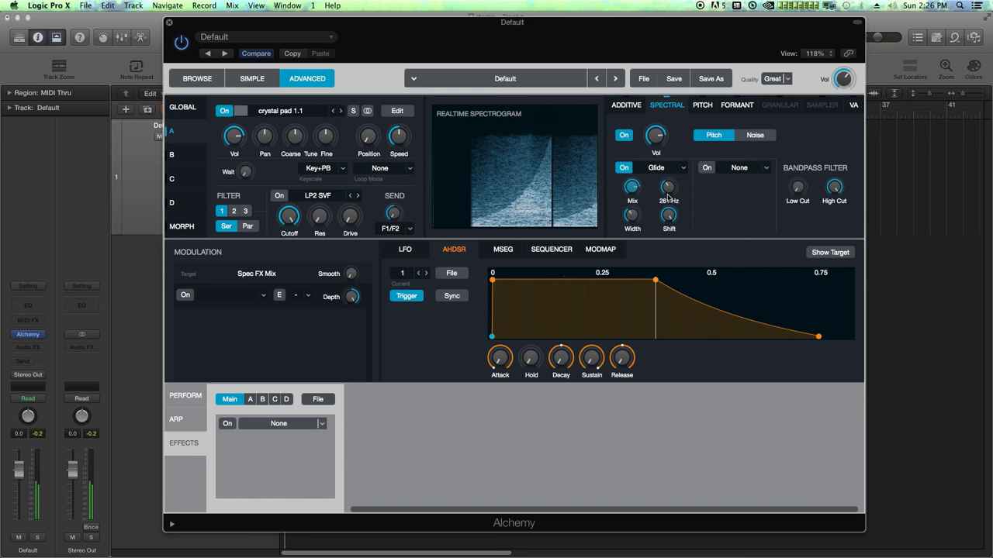
click(634, 218)
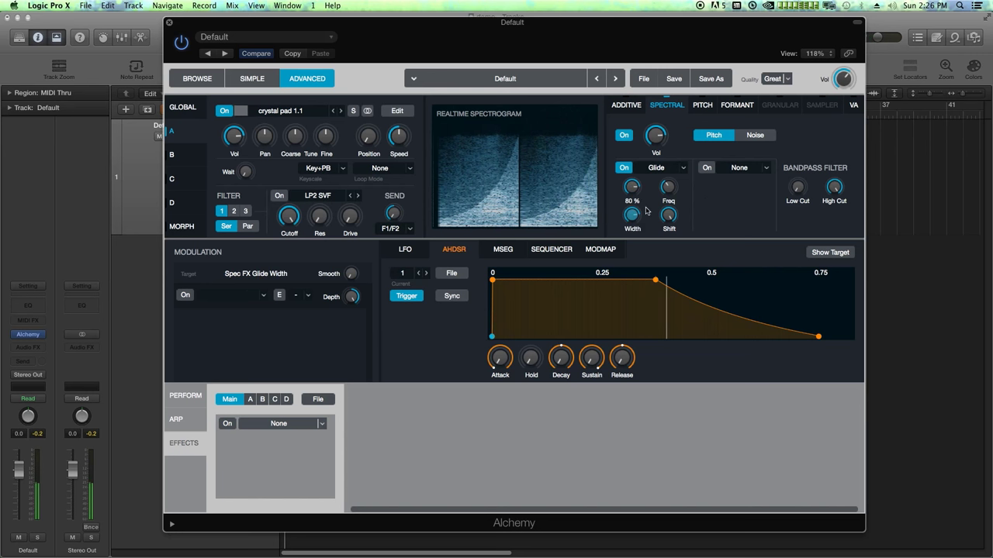
click(667, 223)
click(669, 186)
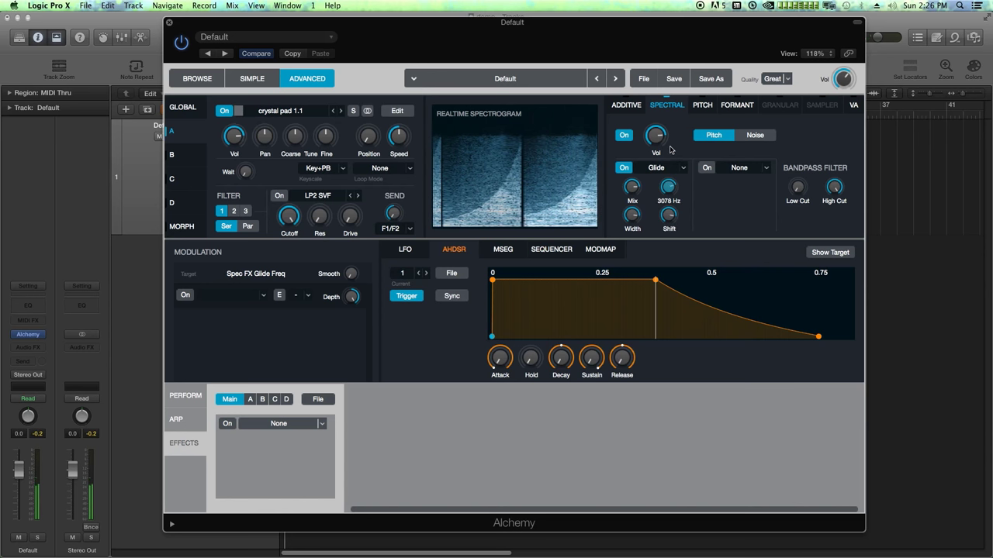
drag(674, 217, 683, 250)
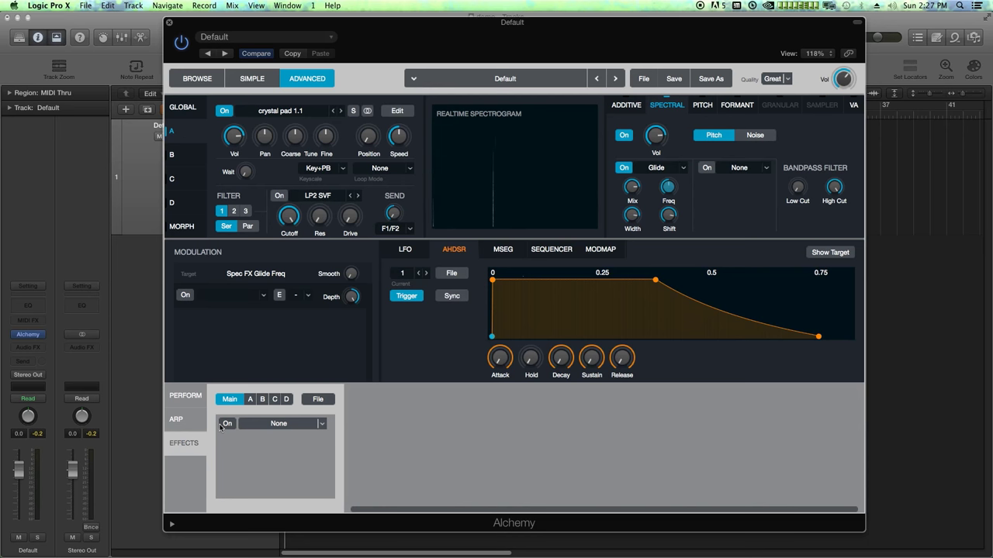
Step: In the Global view, set the Master Vol envelope attack to 0.26 s and lengthen its release
click(186, 108)
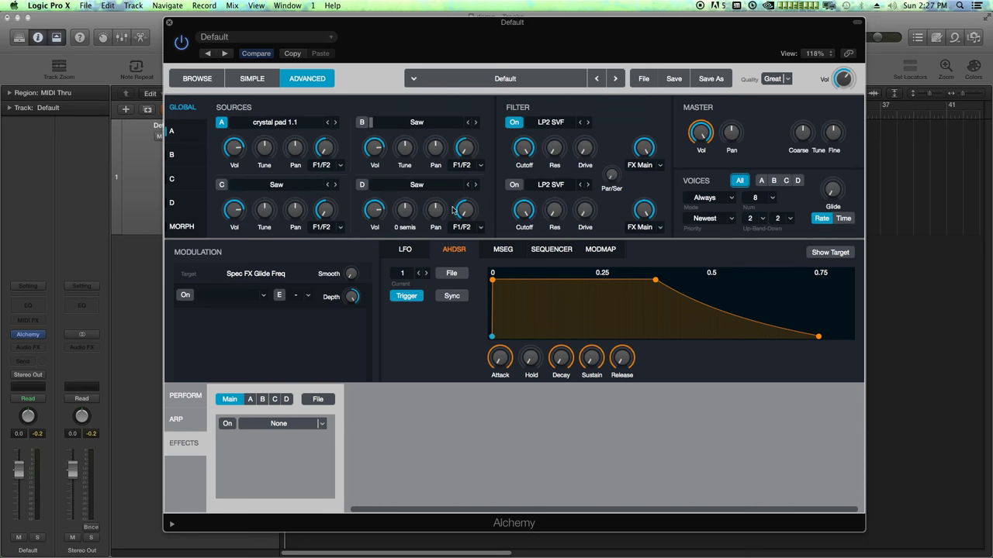
click(699, 135)
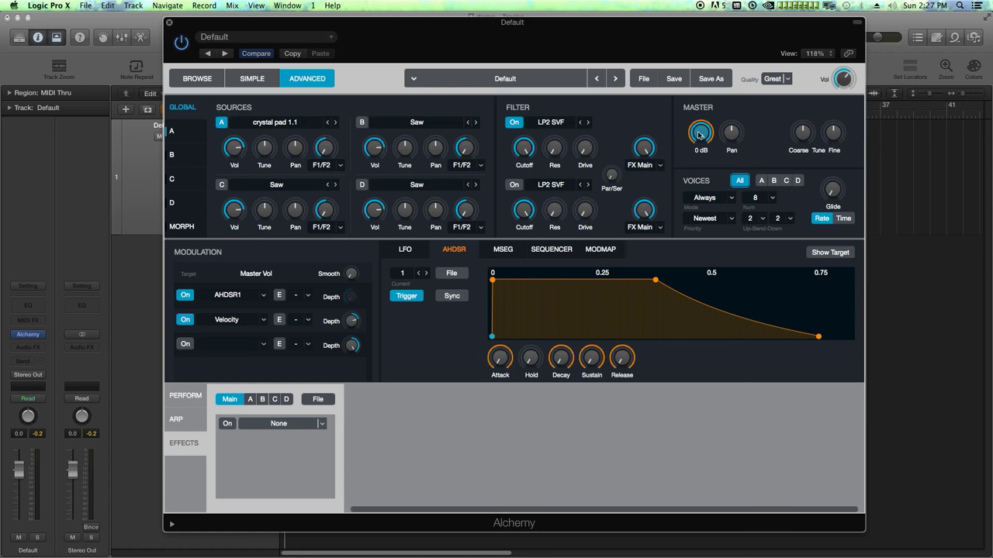
drag(501, 358, 511, 324)
drag(622, 359, 626, 351)
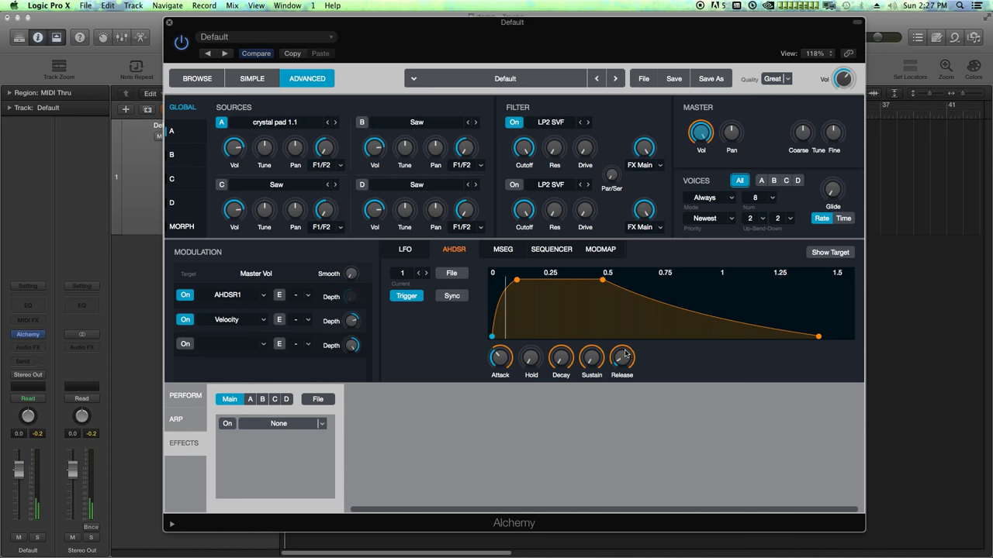
drag(501, 357, 501, 353)
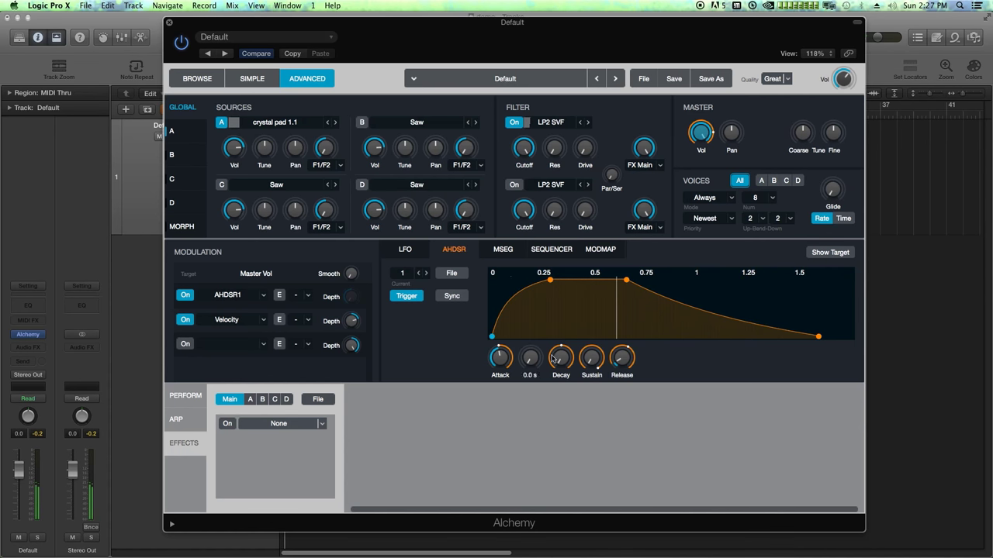
mouse_move(621, 360)
drag(621, 360, 621, 349)
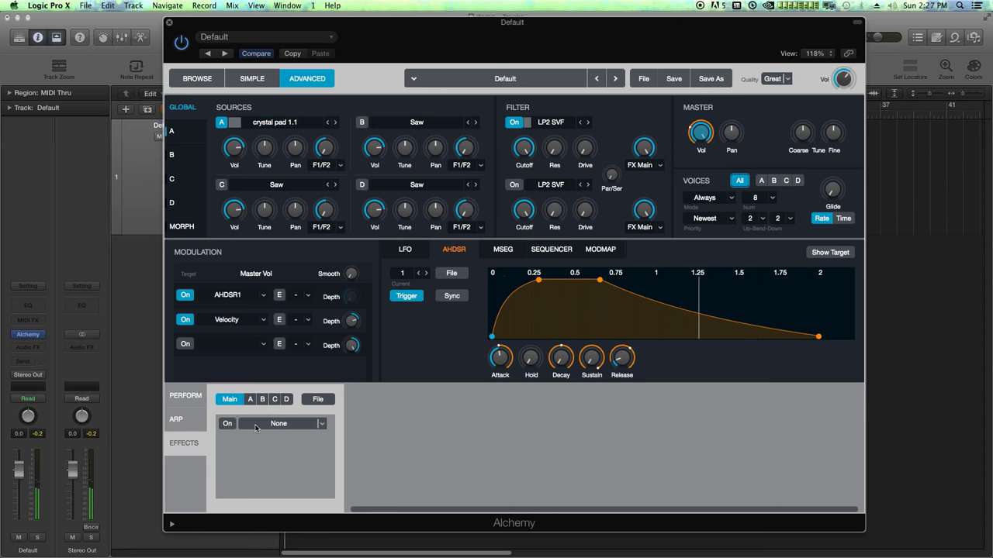
Step: Enable the first main effect slot with a Convolution Reverb
click(228, 424)
click(285, 427)
click(307, 536)
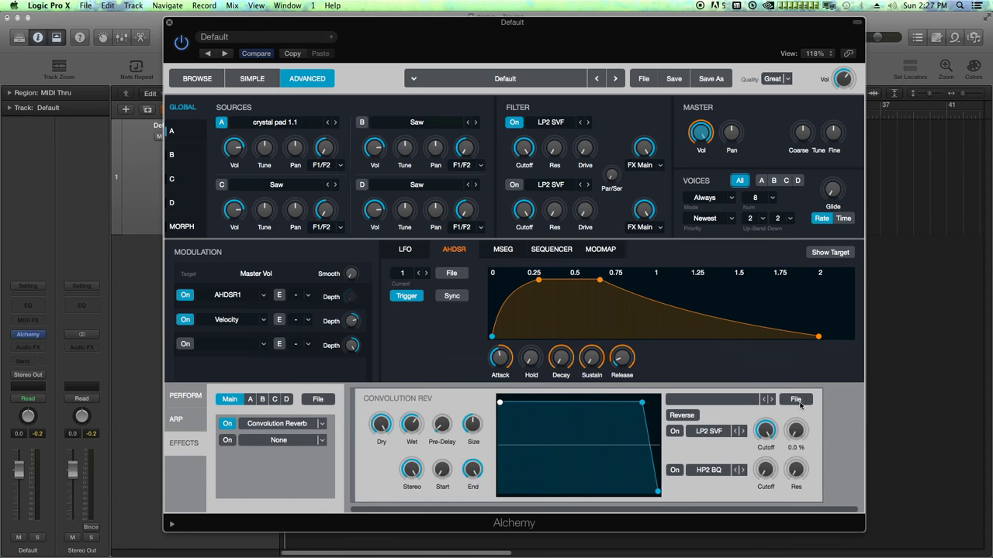
Step: Load the 4.2s_Black Hole impulse response from 01 Large Spaces > 09 Warped Reverb
click(766, 402)
mouse_move(715, 416)
mouse_move(767, 444)
mouse_move(768, 416)
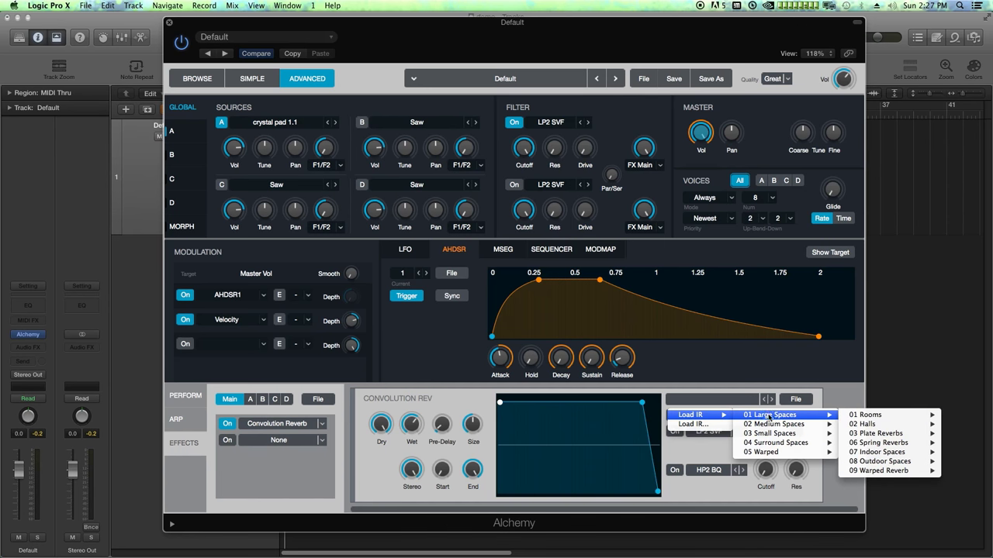
mouse_move(853, 471)
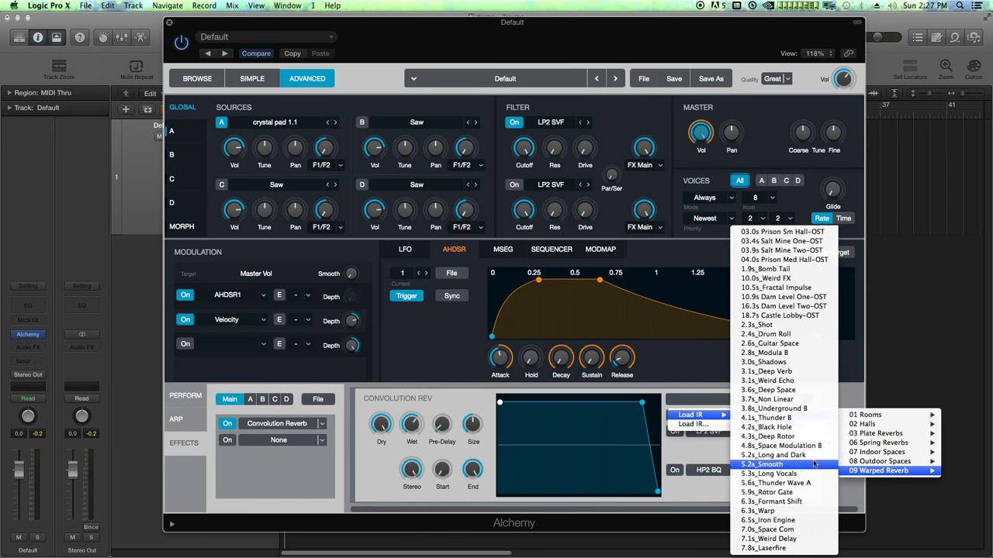
click(806, 428)
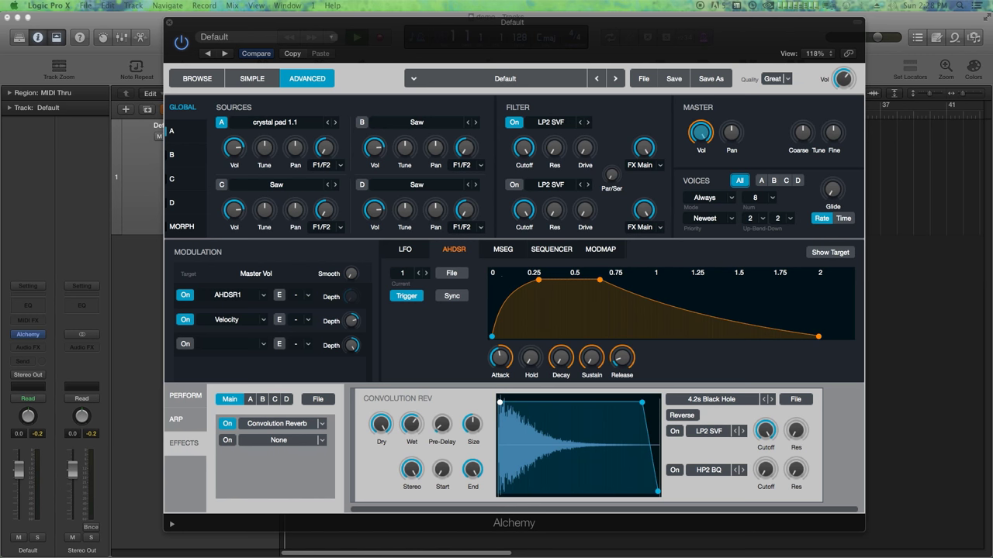
Step: Open source A's full editor and set its zone sample to crystal pad_1.1
click(196, 135)
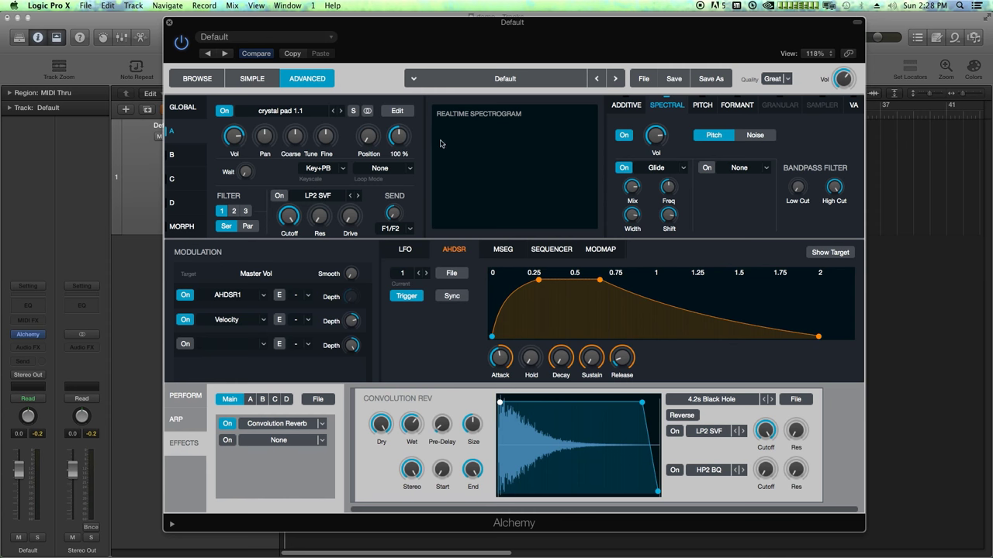
click(399, 112)
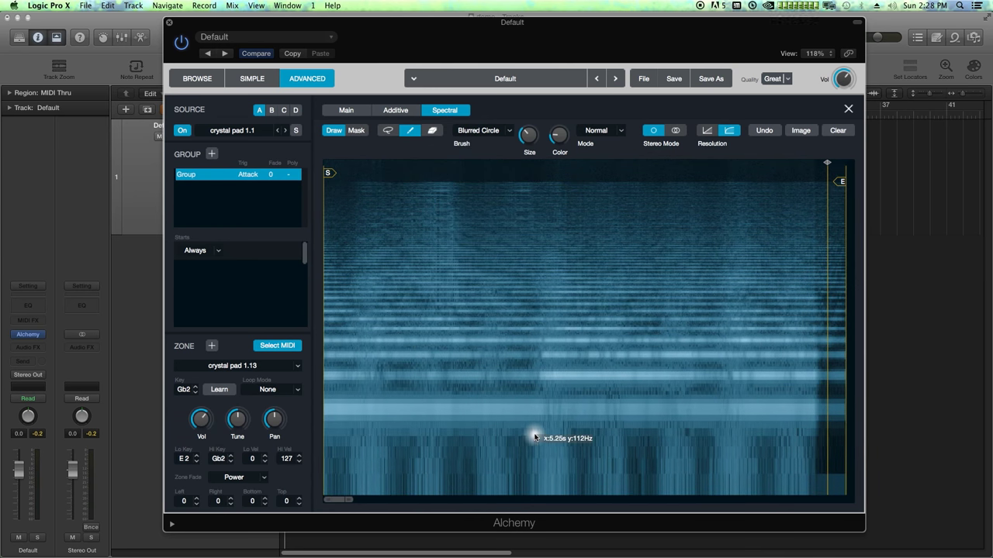
click(280, 368)
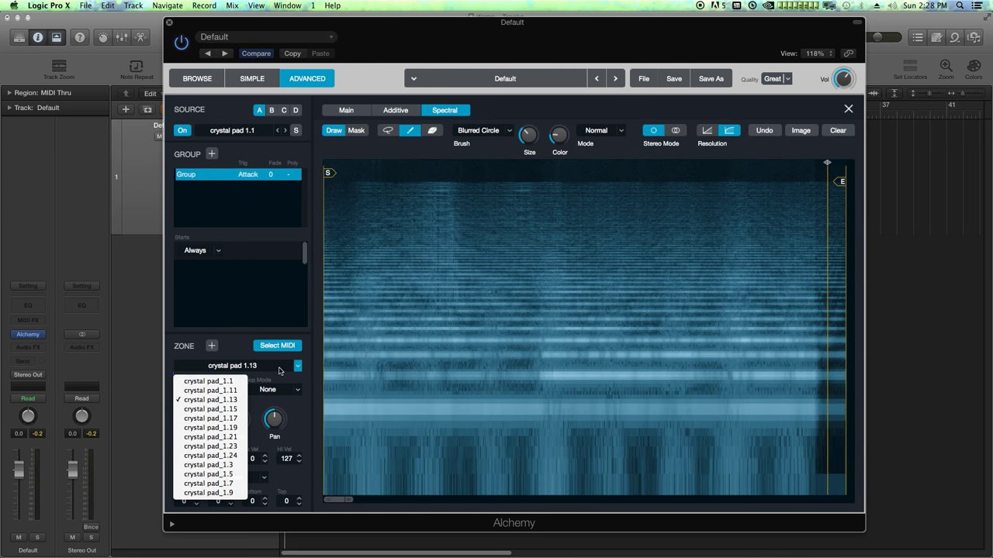
click(234, 382)
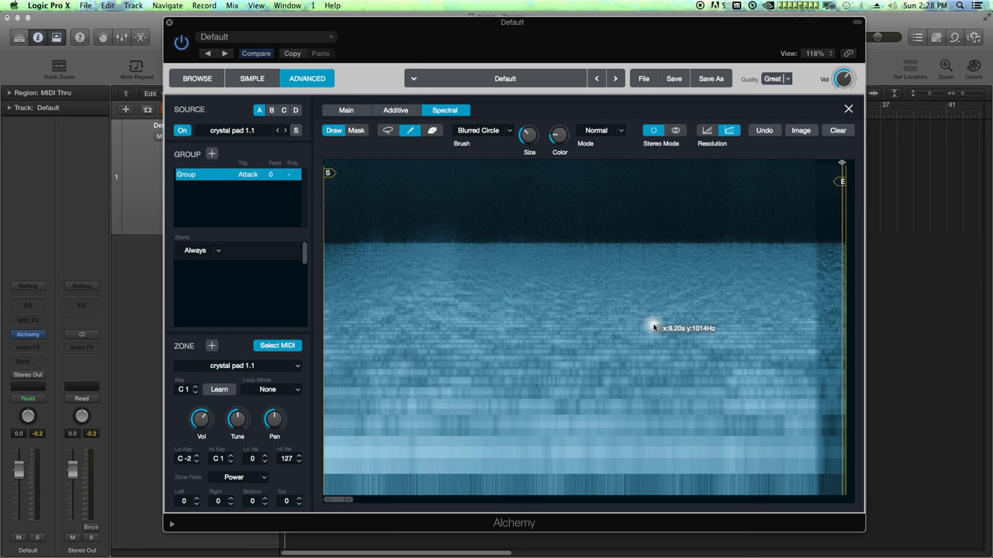
click(294, 366)
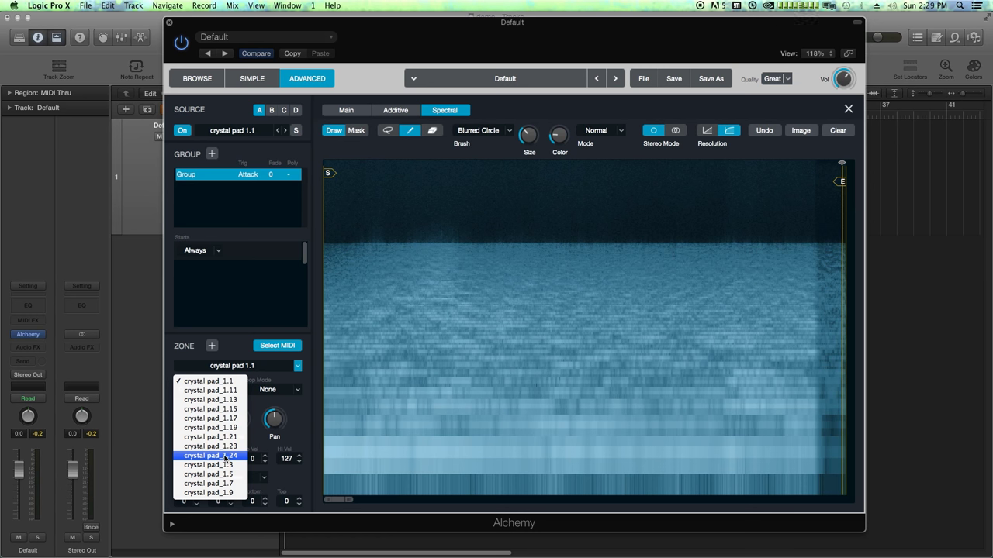
Step: Clear source A's current sample and start importing a new zone
click(290, 380)
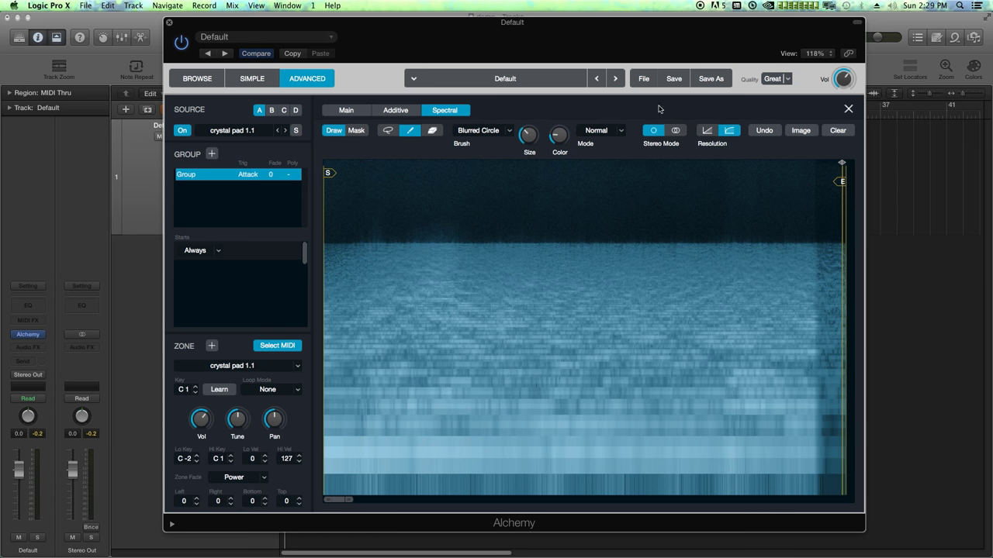
click(650, 79)
click(647, 109)
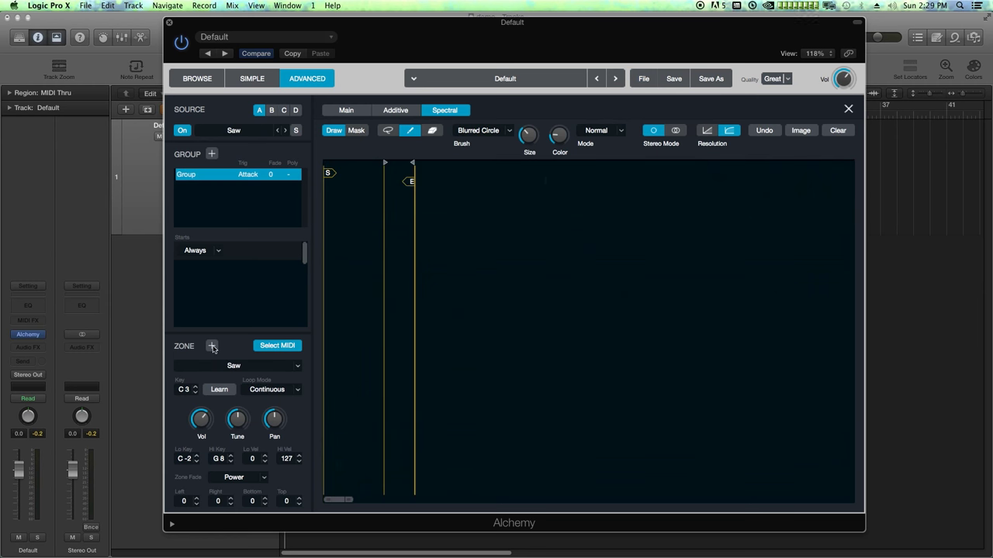
click(211, 347)
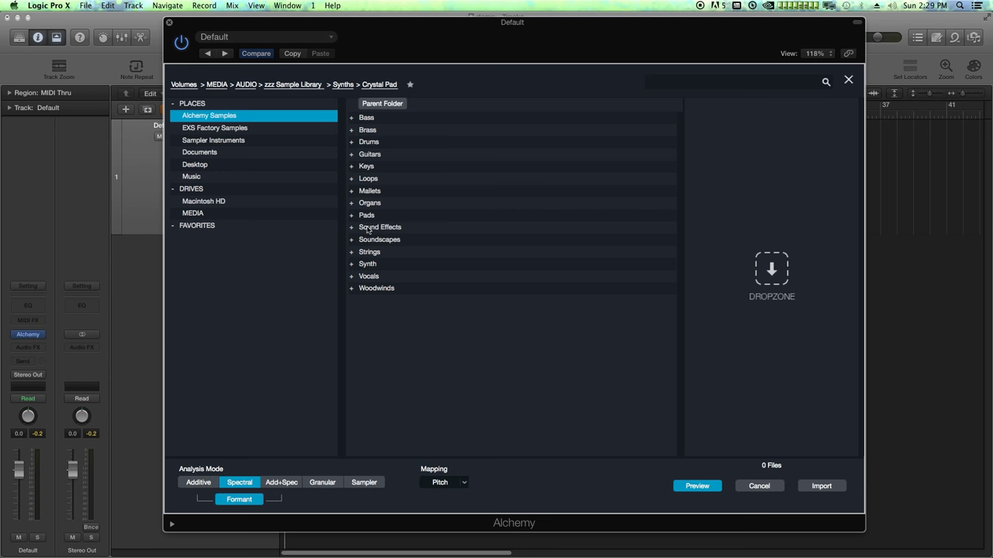
Step: Import Grand Pluck C1.wav from Keys/Acoustic Pianos/Grand Pluck with Formant turned off
double_click(370, 168)
click(391, 120)
double_click(392, 118)
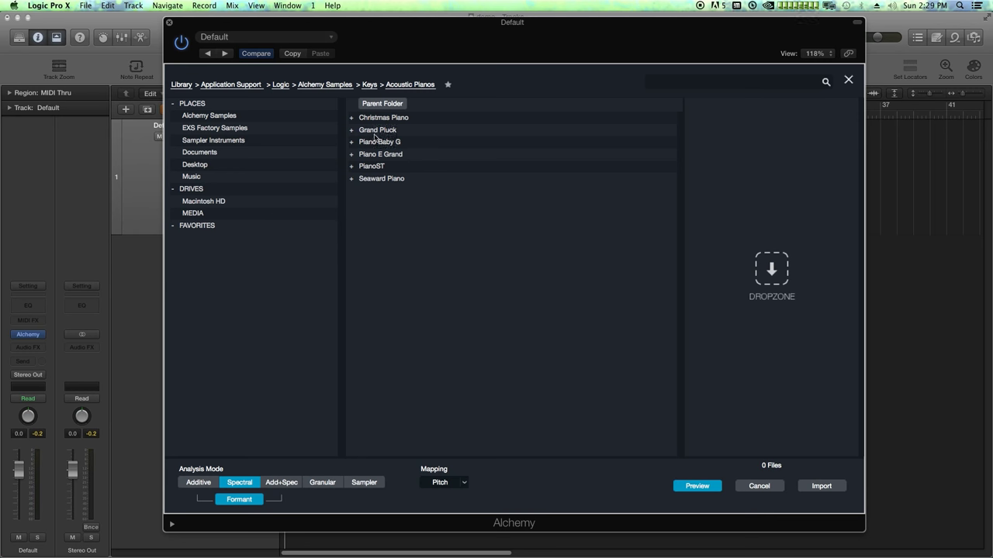
double_click(375, 132)
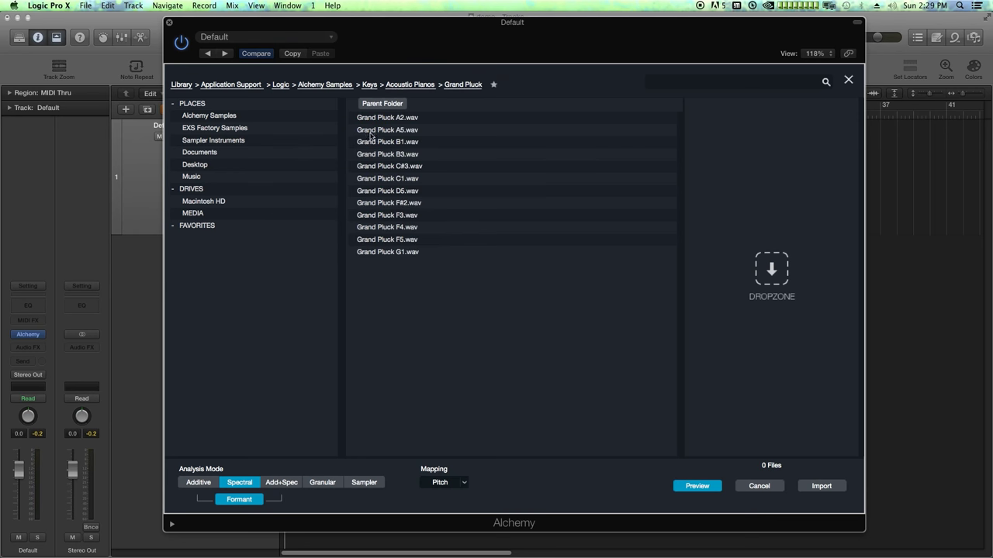
click(378, 179)
click(252, 501)
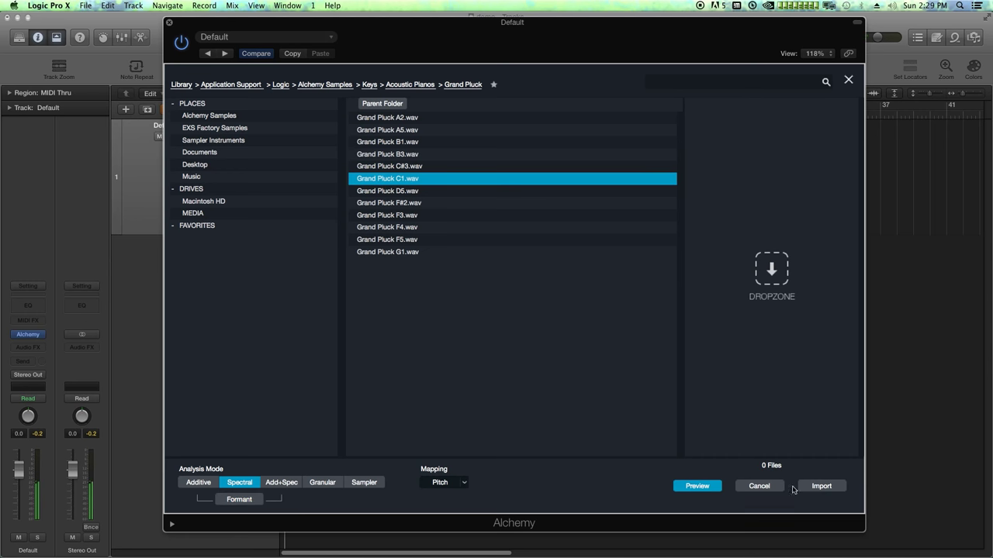
click(824, 488)
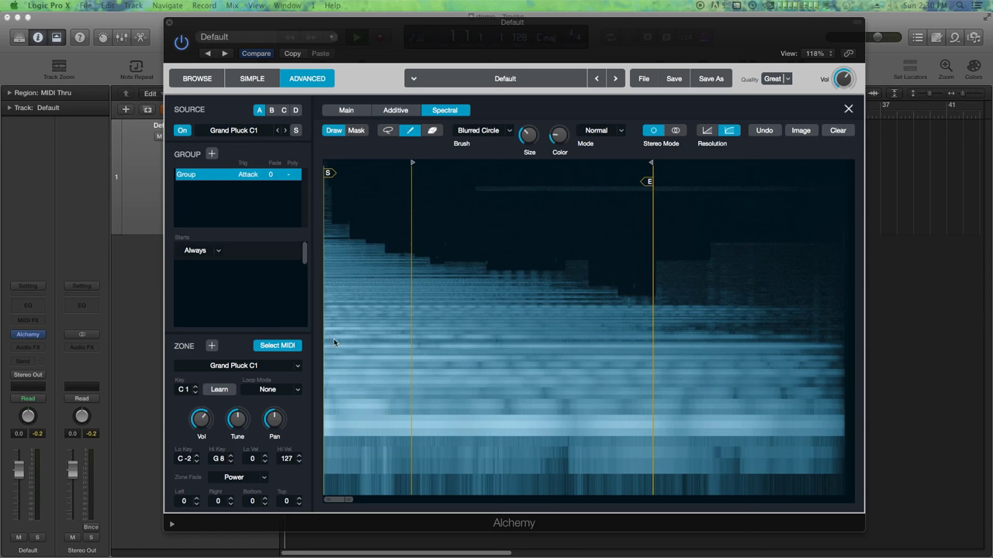
key(space)
click(707, 133)
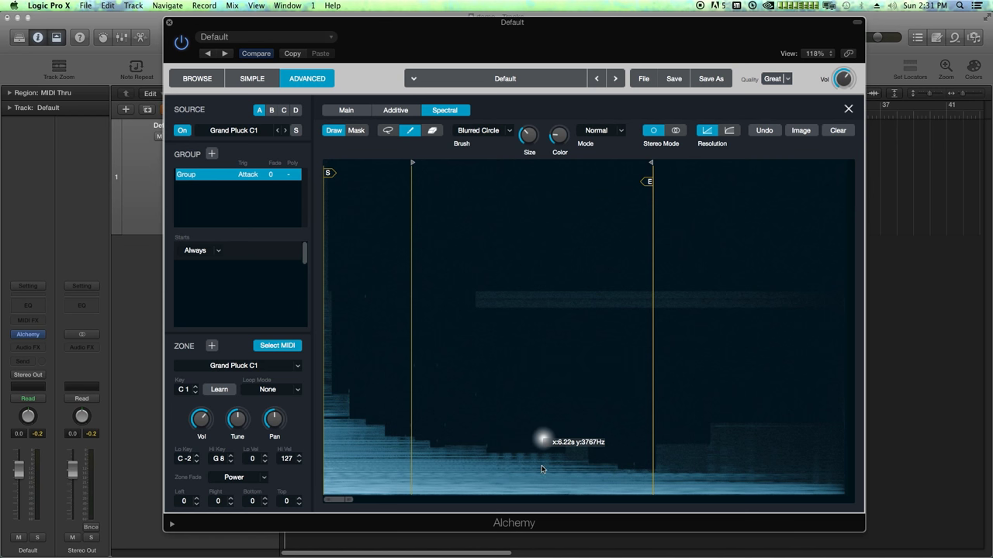
click(732, 132)
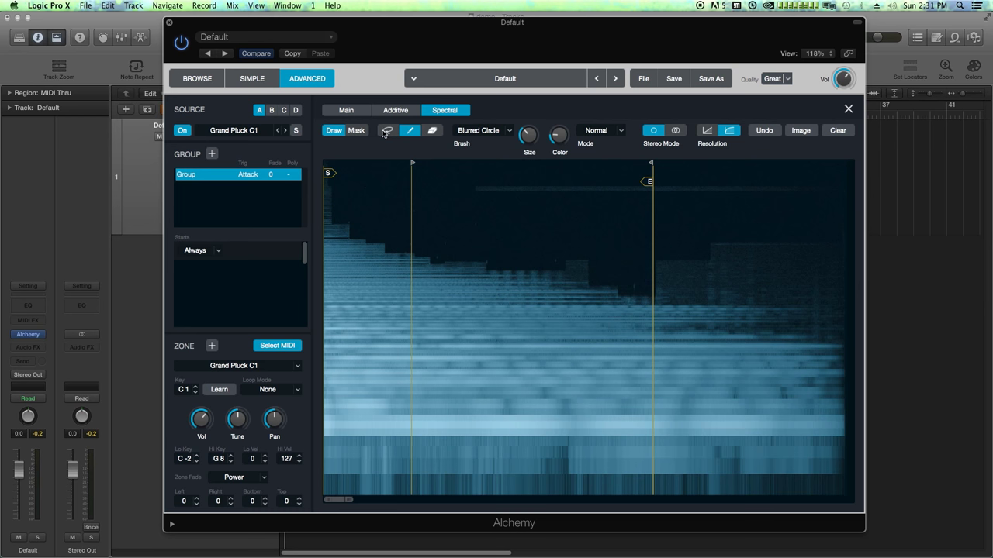
click(387, 131)
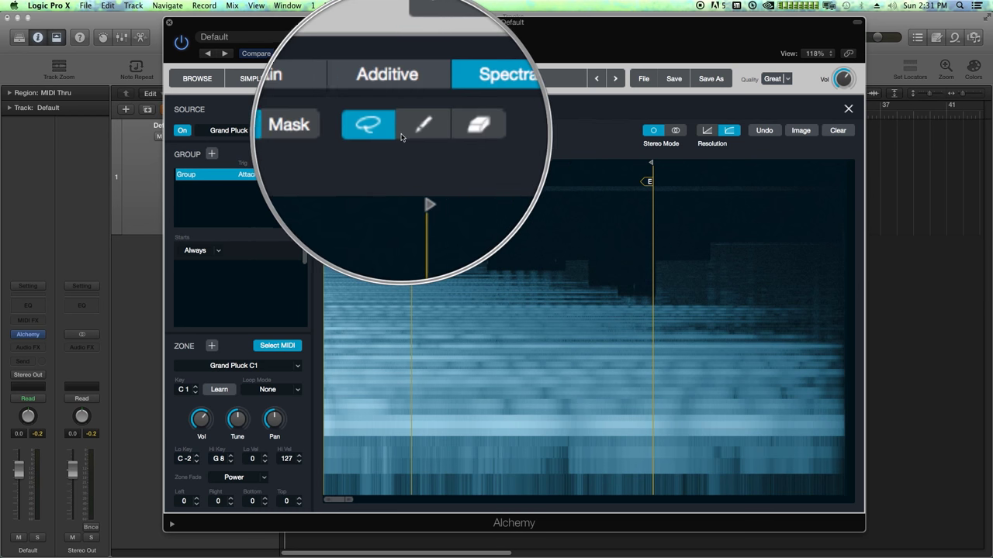
click(411, 131)
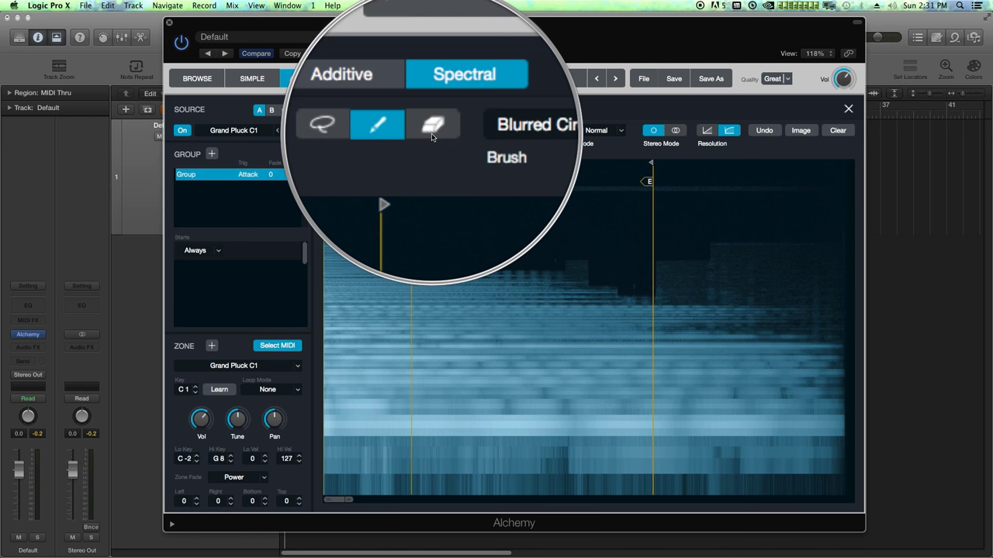
click(432, 133)
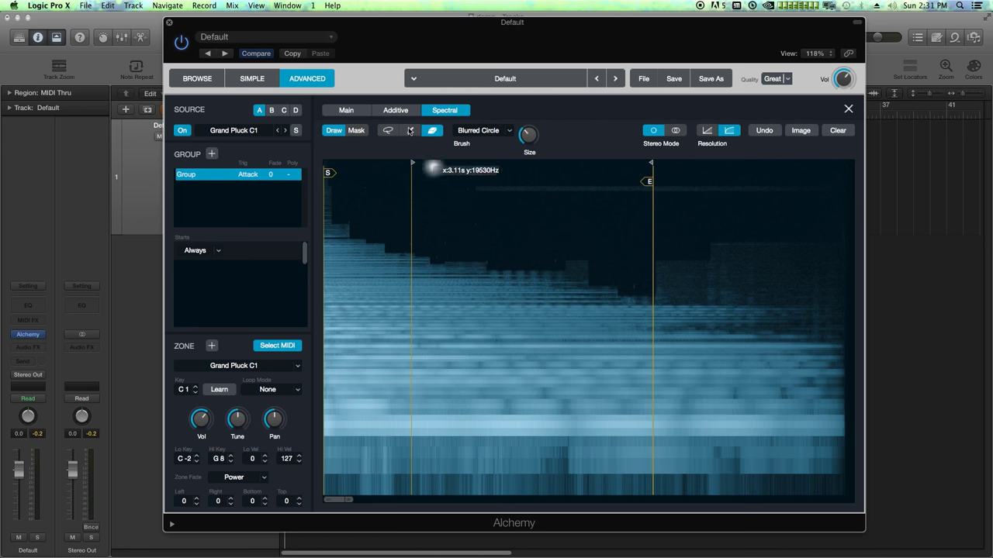
click(409, 131)
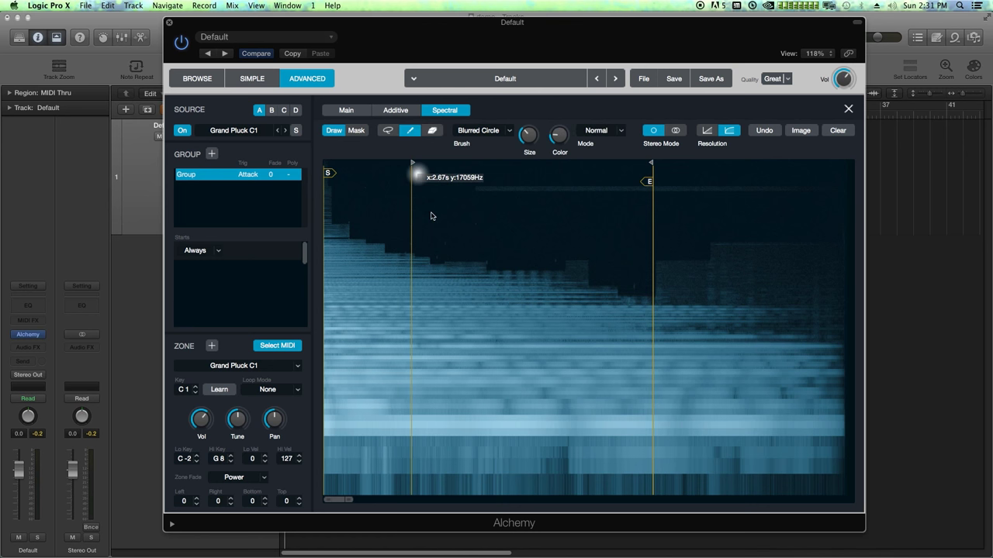
drag(434, 212, 548, 224)
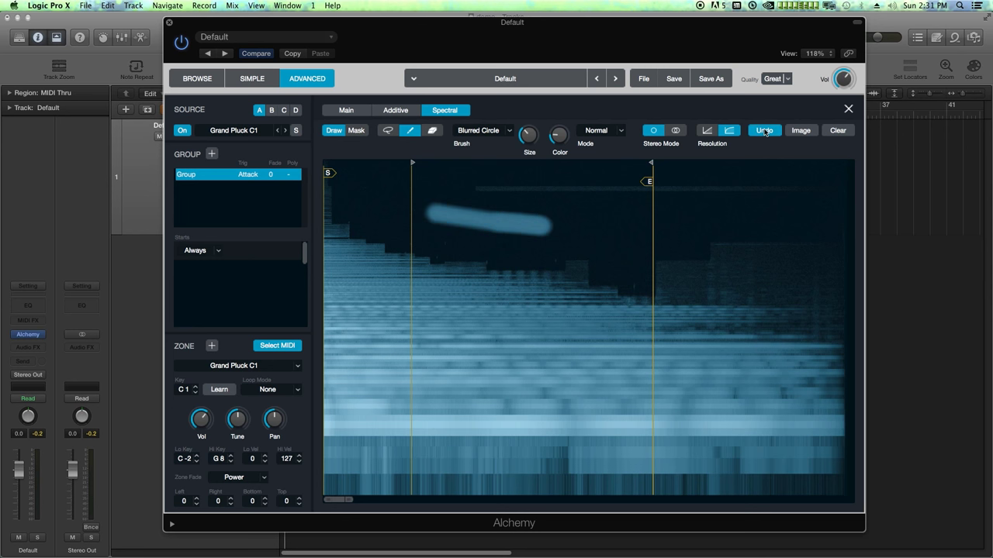
click(764, 131)
click(433, 131)
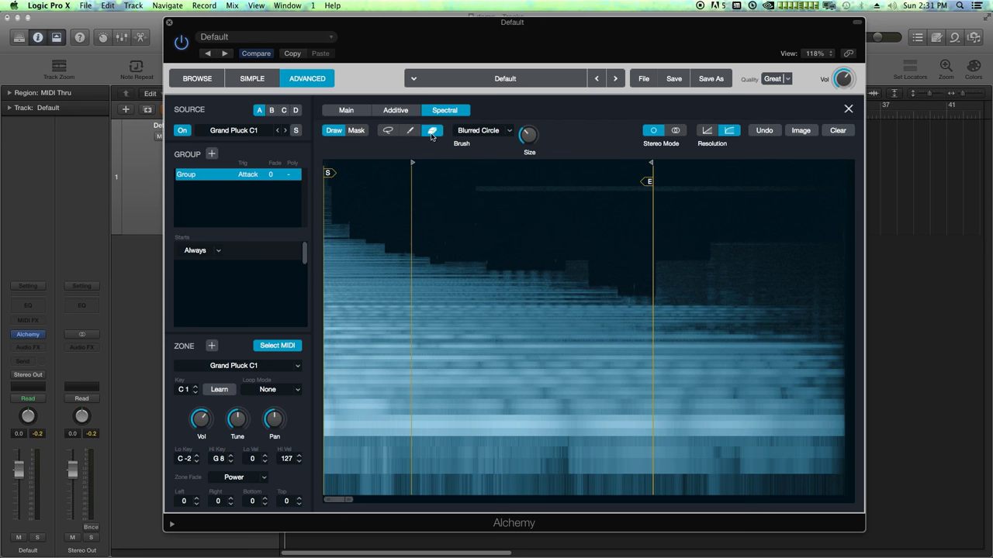
mouse_move(430, 266)
mouse_down()
mouse_move(459, 304)
mouse_move(512, 340)
mouse_up()
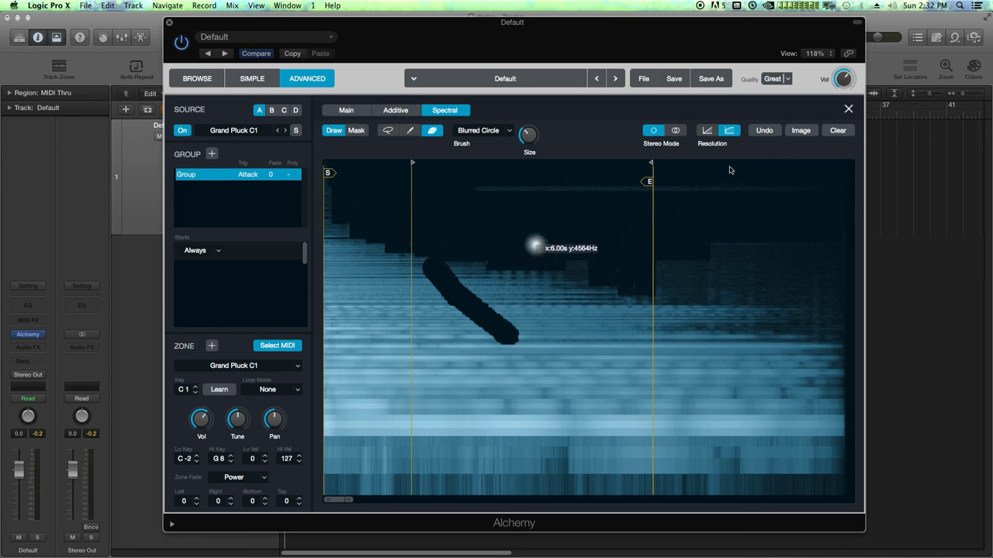
click(765, 132)
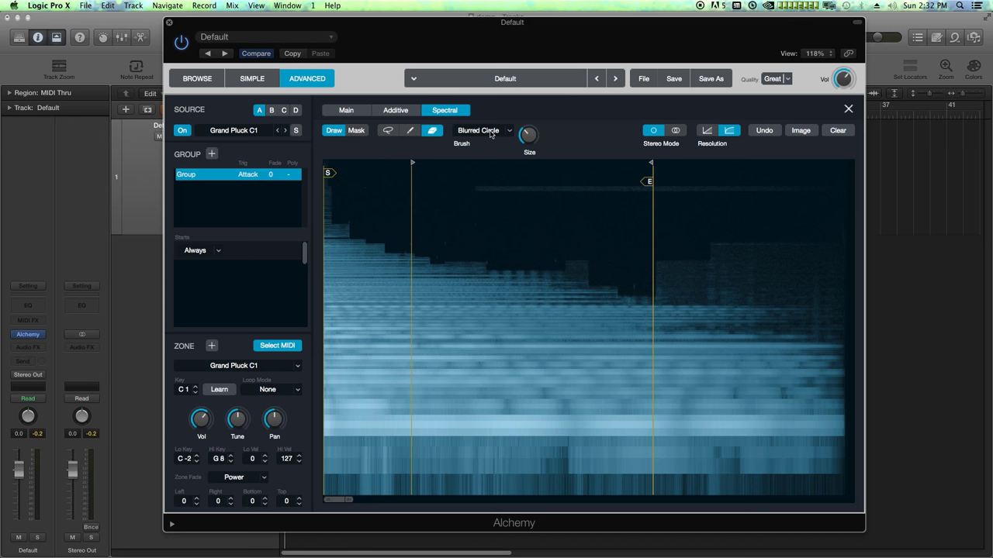
Step: Set up the eraser with the Blurred Circle brush at 42% size
click(411, 131)
click(434, 133)
click(478, 133)
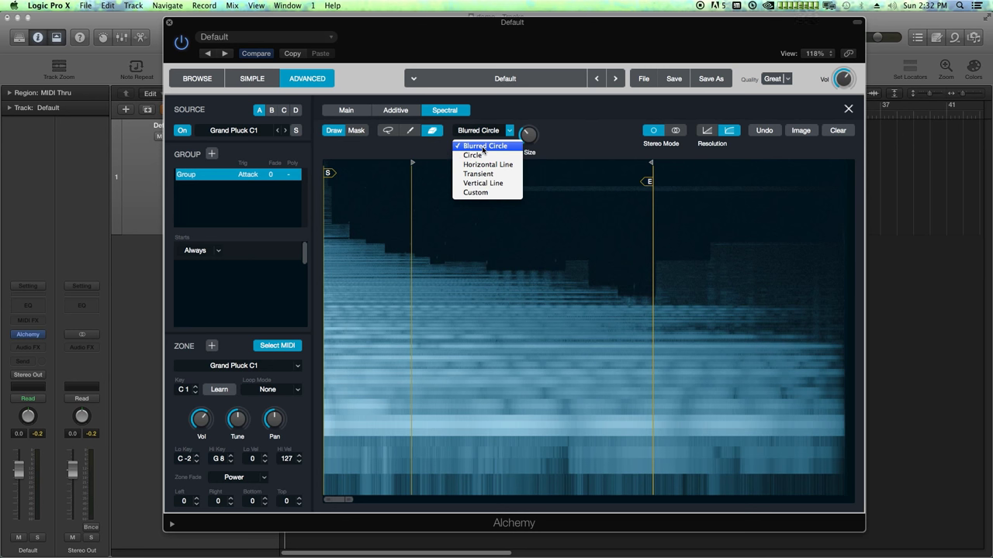
click(482, 147)
drag(527, 137, 528, 132)
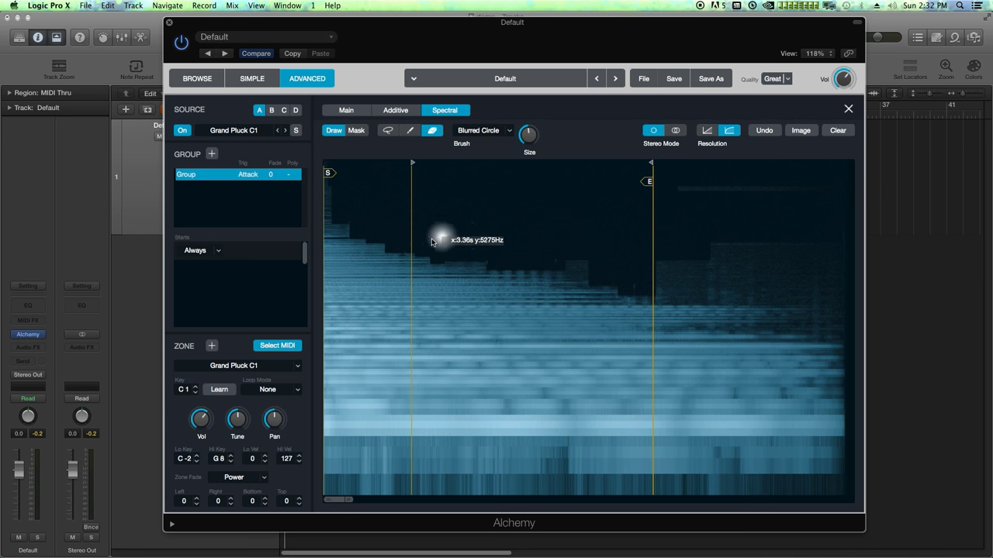
Step: Erase three strokes through the upper harmonics and low end, then play a note to audition
drag(428, 243, 651, 290)
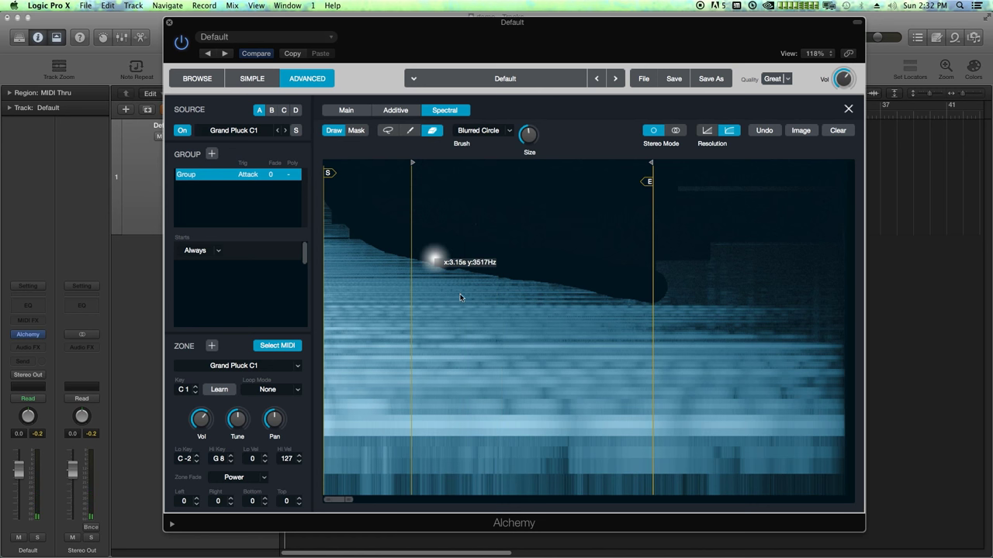
drag(438, 264, 504, 346)
mouse_move(555, 289)
mouse_down()
mouse_move(581, 403)
mouse_move(503, 431)
mouse_up()
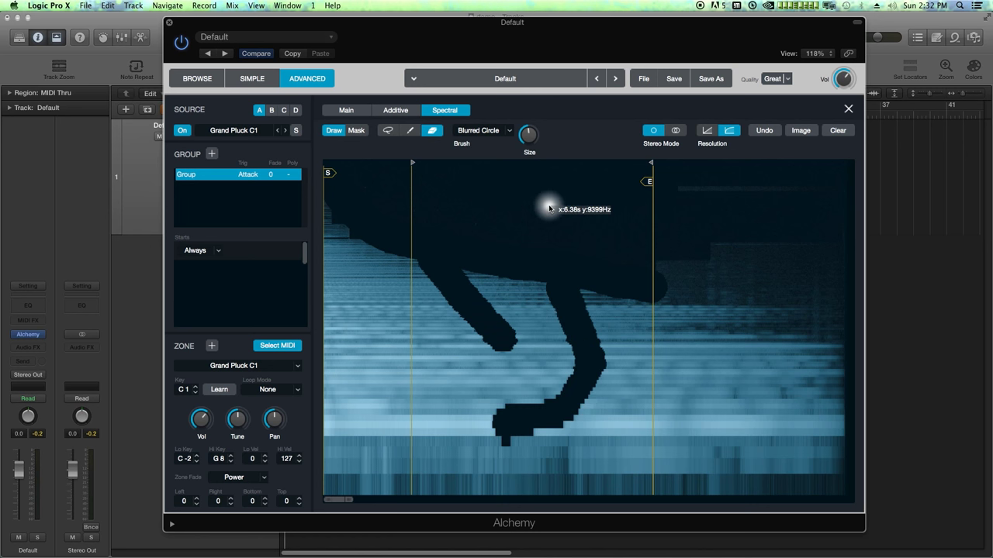
key(space)
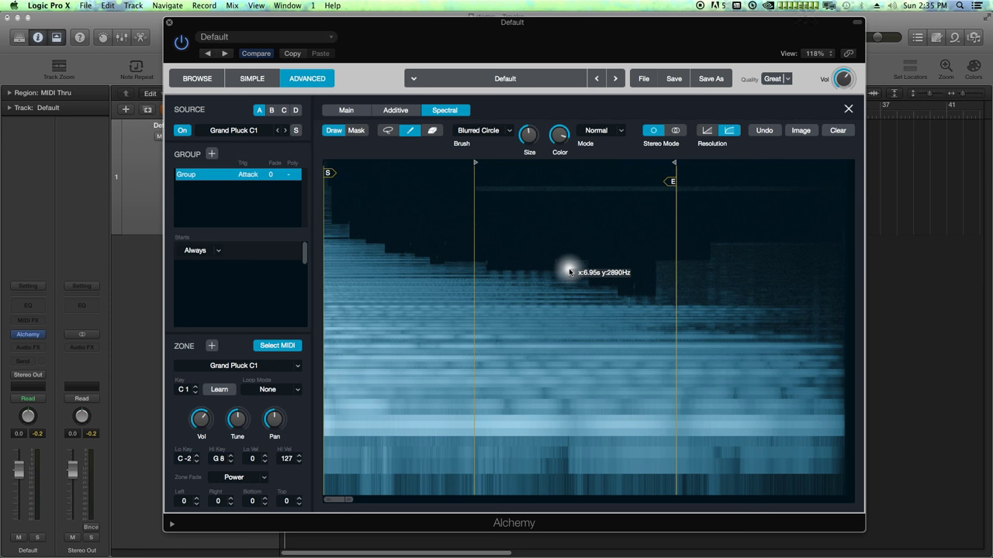
click(432, 131)
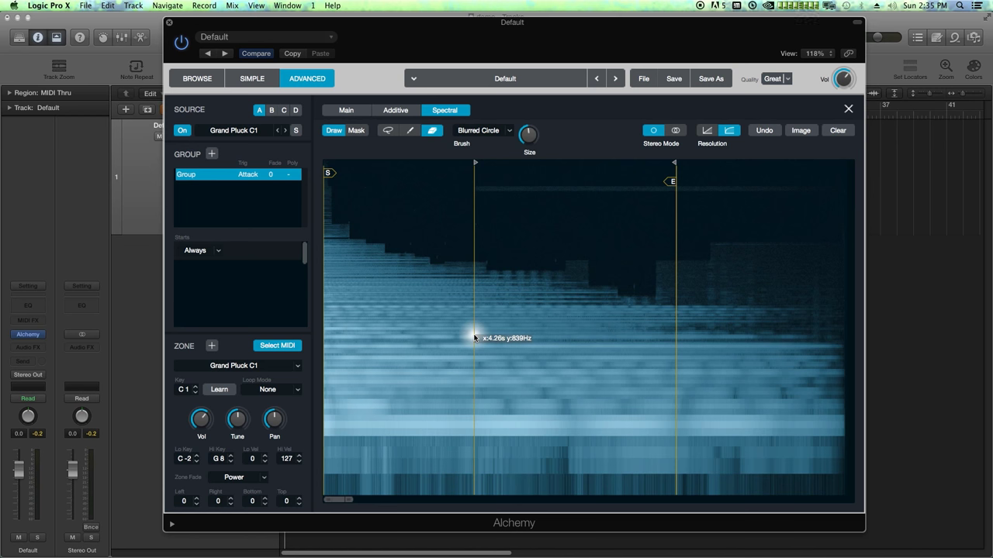
Step: Wipe the spectrogram blank, paint thick blobs and strokes across it, then play a note
click(836, 132)
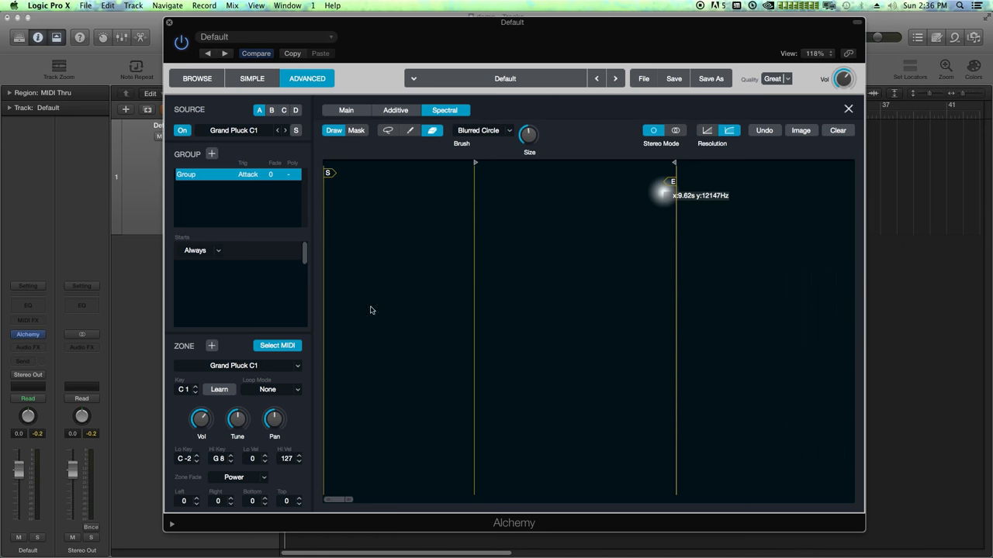
click(410, 132)
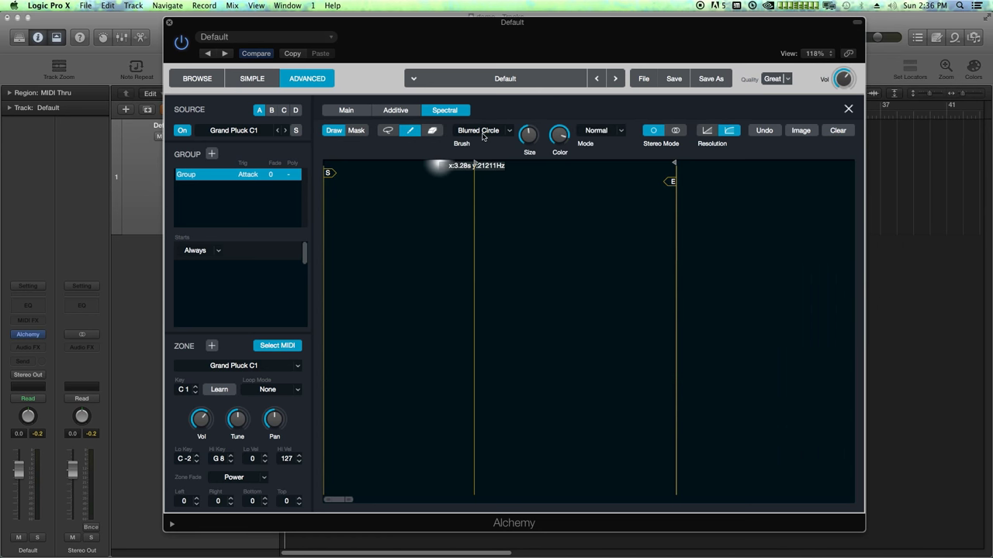
click(353, 425)
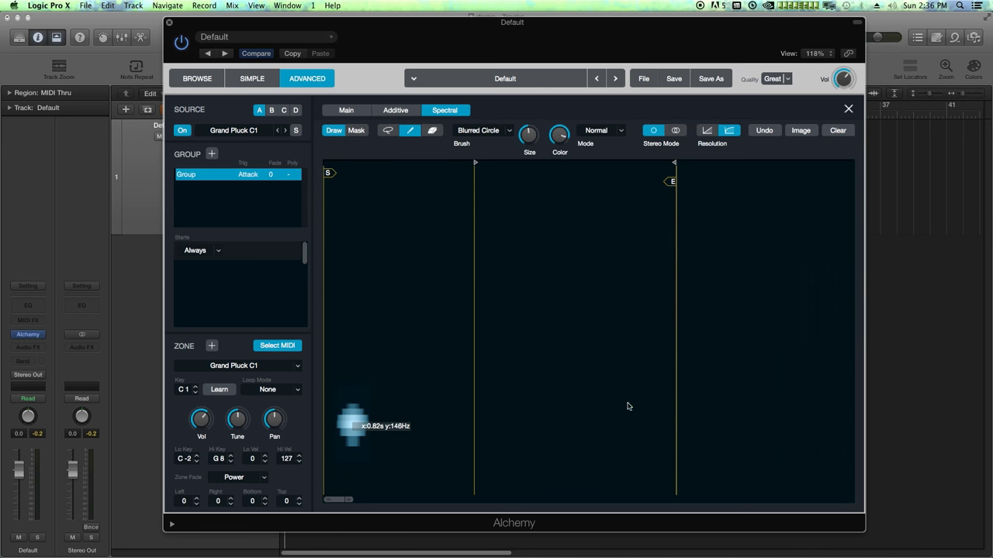
drag(341, 423, 405, 372)
click(599, 417)
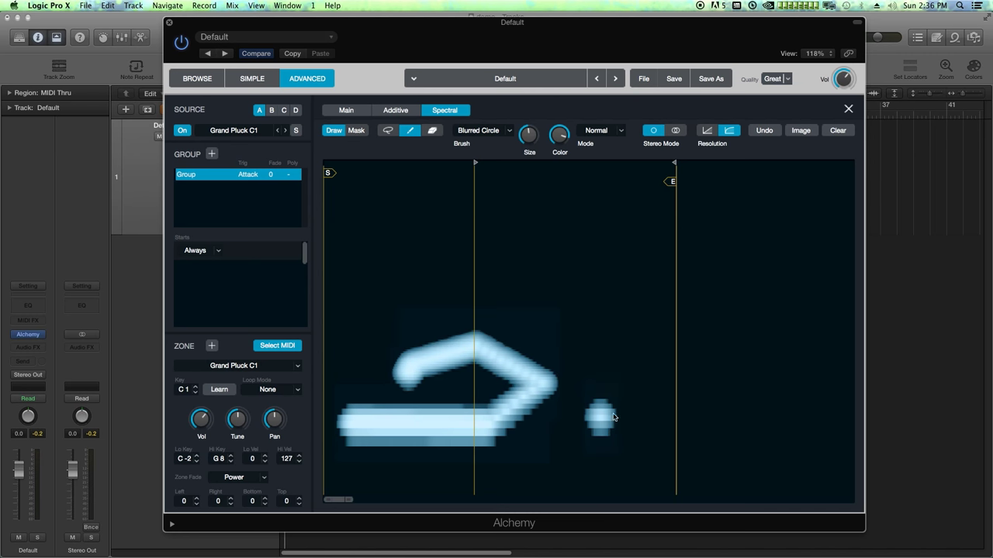
click(628, 380)
mouse_move(566, 329)
mouse_down()
mouse_move(562, 461)
mouse_move(543, 469)
mouse_up()
drag(362, 256, 356, 434)
mouse_move(361, 260)
mouse_down()
mouse_move(387, 307)
mouse_move(386, 472)
mouse_up()
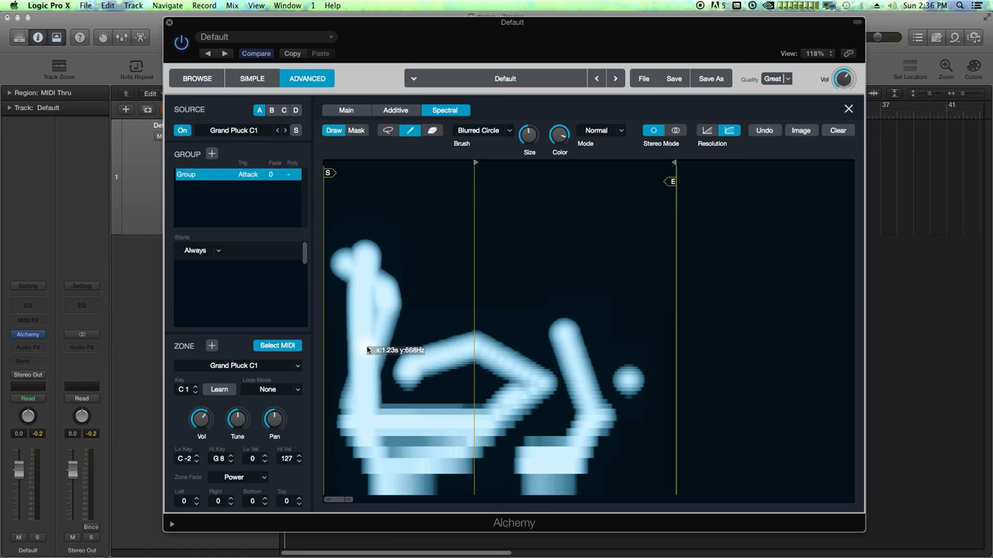
key(a)
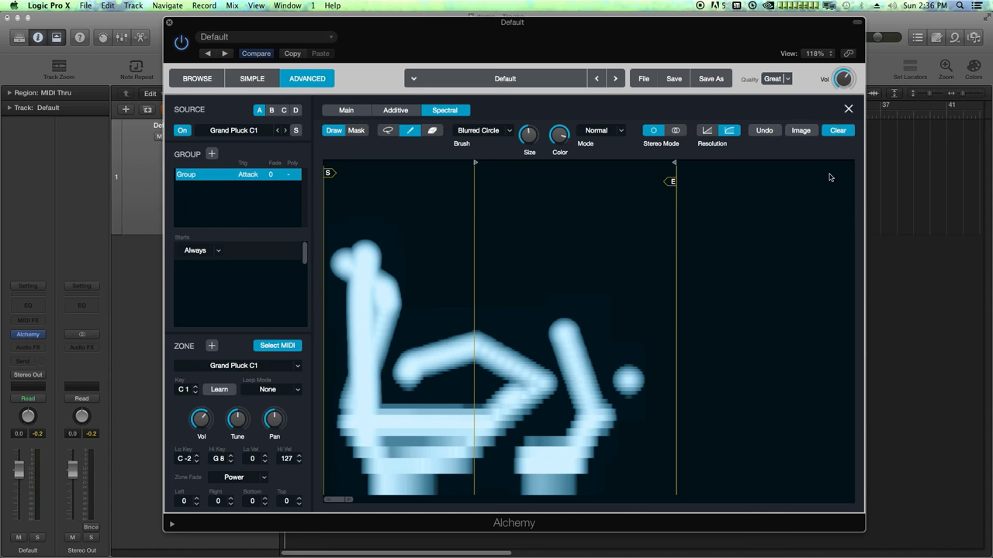
Step: Clear the painted sketch and reset Alchemy with File > Clear
click(837, 130)
click(645, 80)
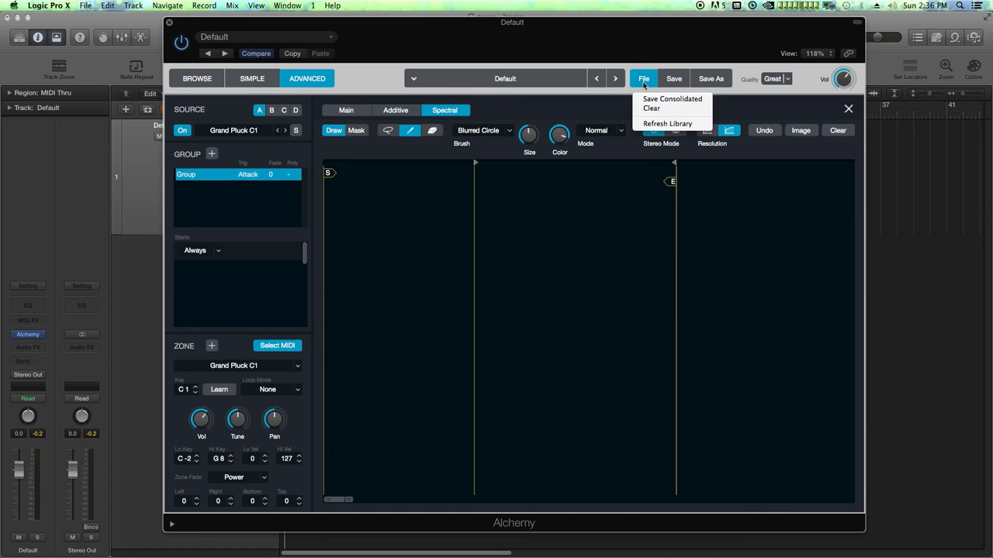
click(650, 110)
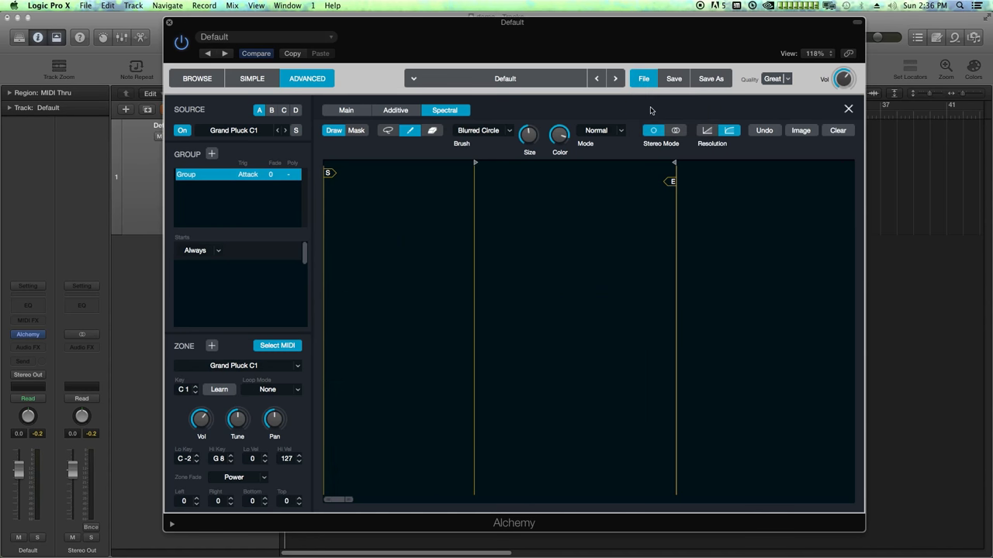
Step: Import Keys > Acoustic Pianos > Grand Pluck > Grand Pluck C1.wav into a new zone
click(210, 346)
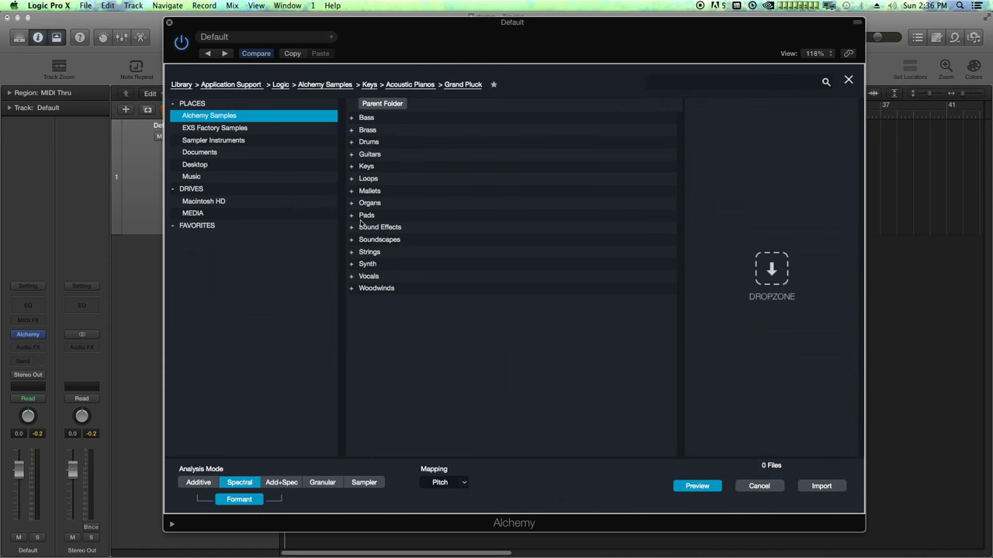
double_click(366, 166)
double_click(376, 118)
double_click(379, 130)
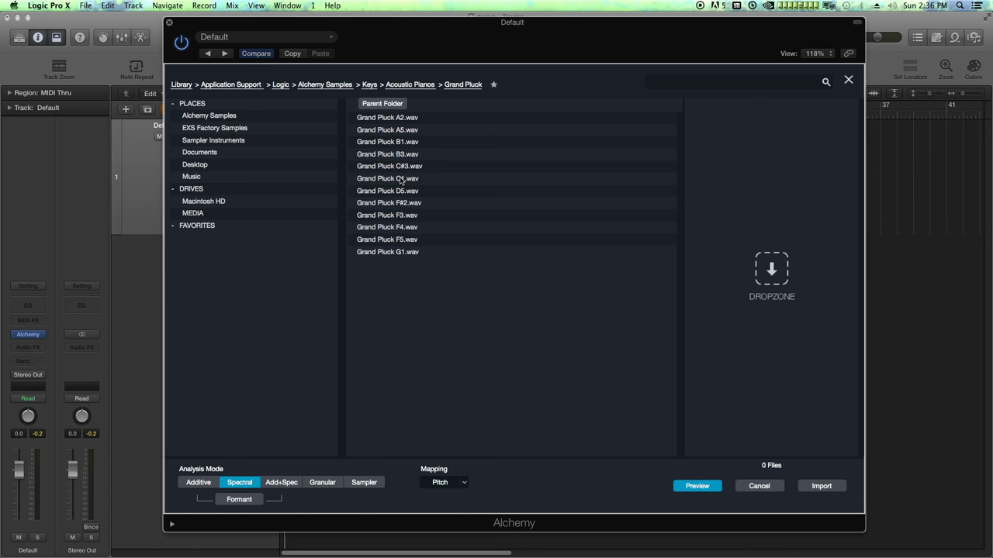
double_click(401, 180)
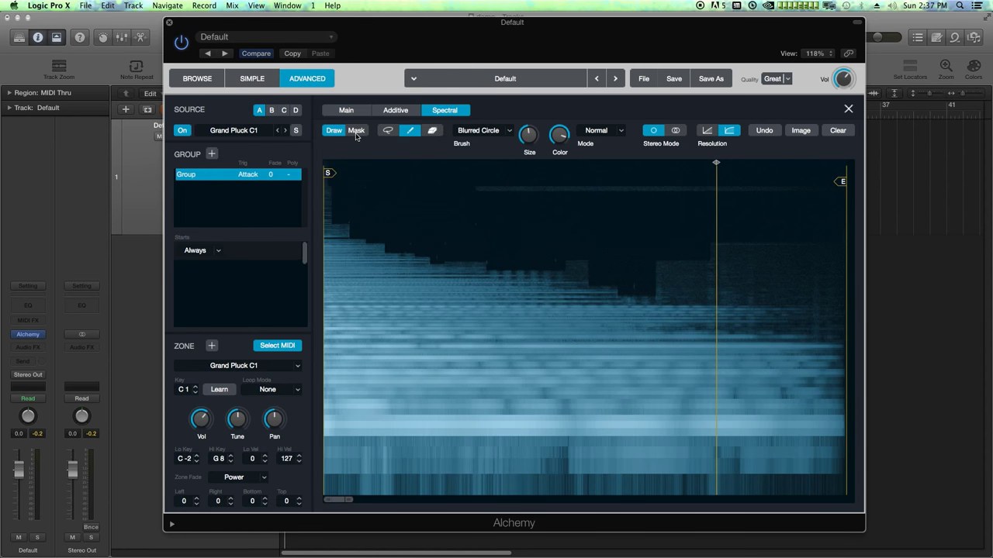
Step: Set the spectral editor up for mask painting, keeping the Blurred Circle brush
click(356, 131)
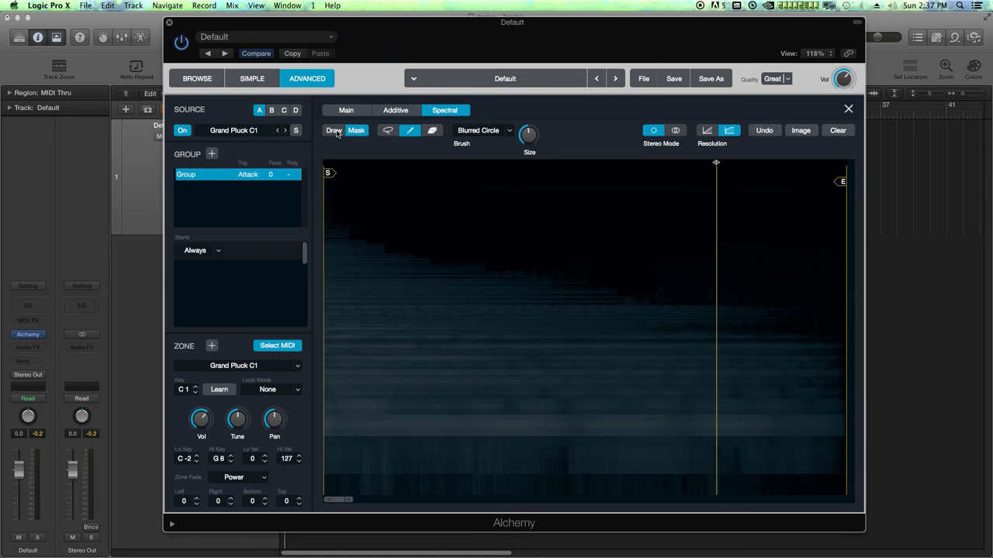
click(358, 132)
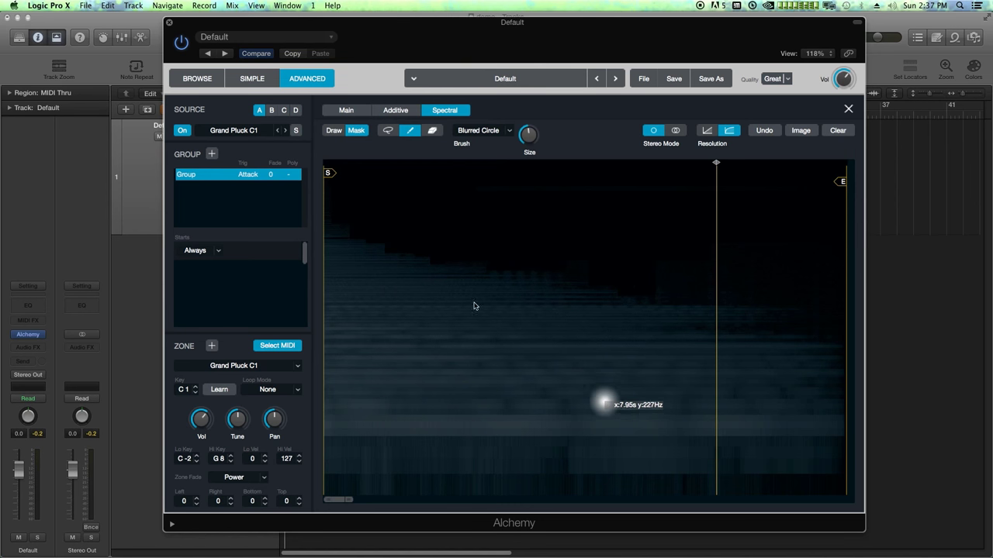
click(478, 132)
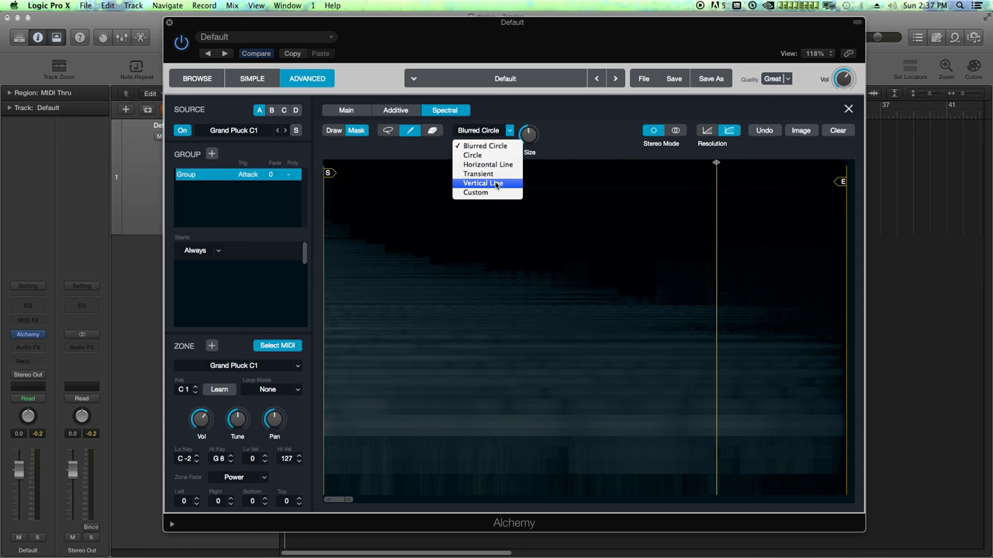
key(Escape)
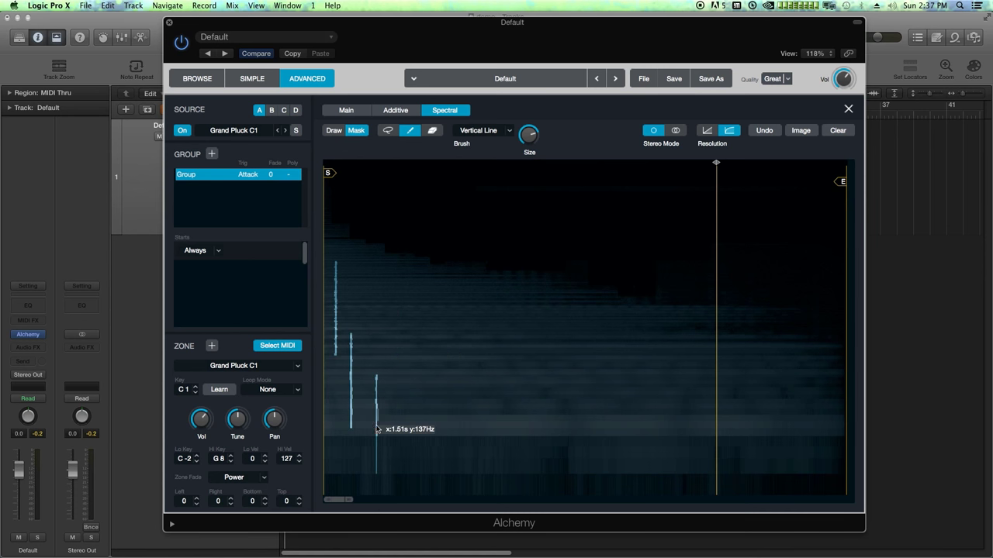
Step: Paint vertical and wide mask blocks, then erase most of them, leaving low-band patches
click(383, 348)
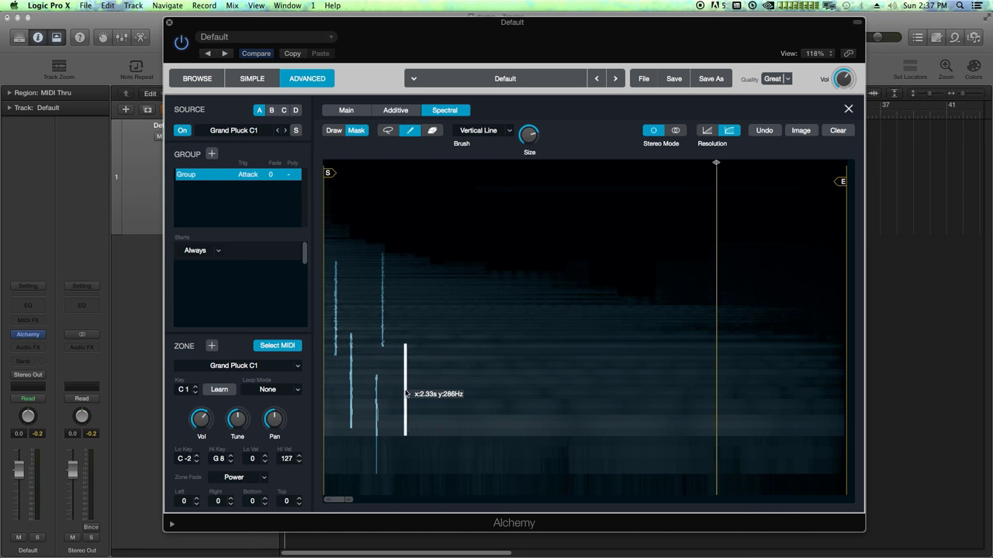
drag(420, 309, 468, 310)
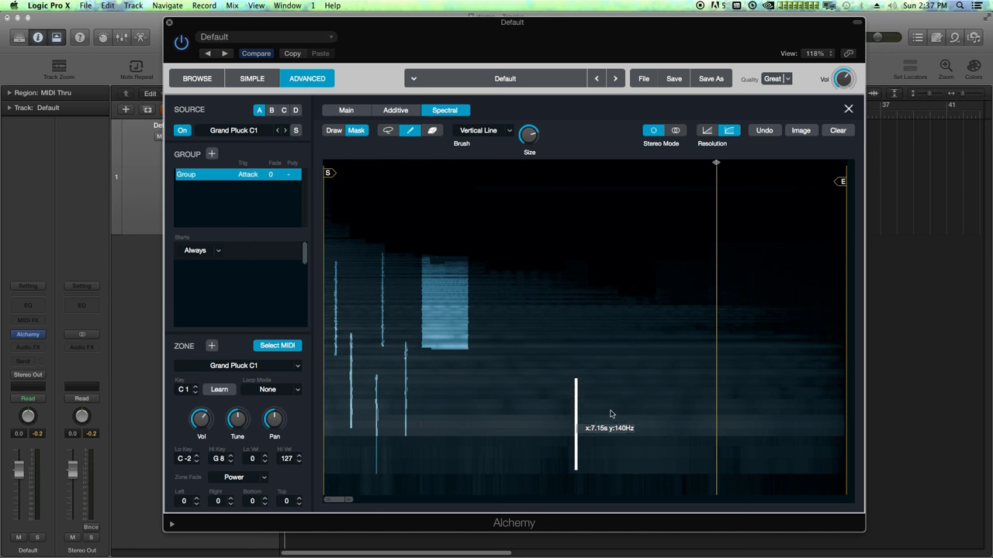
mouse_move(650, 422)
mouse_down()
mouse_move(595, 422)
mouse_move(547, 400)
mouse_move(467, 430)
mouse_move(407, 406)
mouse_move(335, 403)
mouse_up()
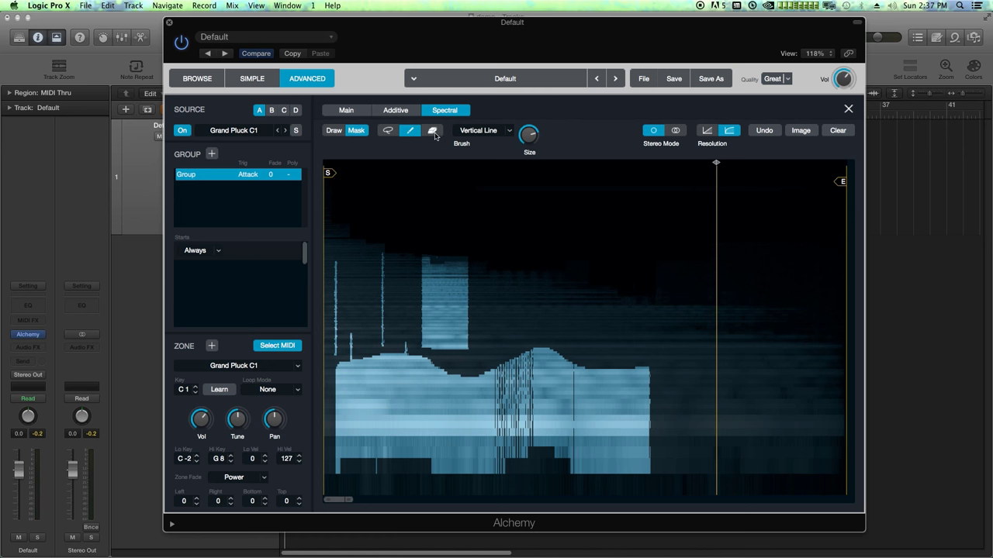
mouse_move(664, 349)
mouse_down()
mouse_move(617, 377)
mouse_move(535, 379)
mouse_move(516, 392)
mouse_move(358, 375)
mouse_move(351, 338)
mouse_move(325, 390)
mouse_up()
mouse_move(512, 333)
mouse_down()
mouse_move(320, 316)
mouse_move(378, 292)
mouse_move(481, 284)
mouse_up()
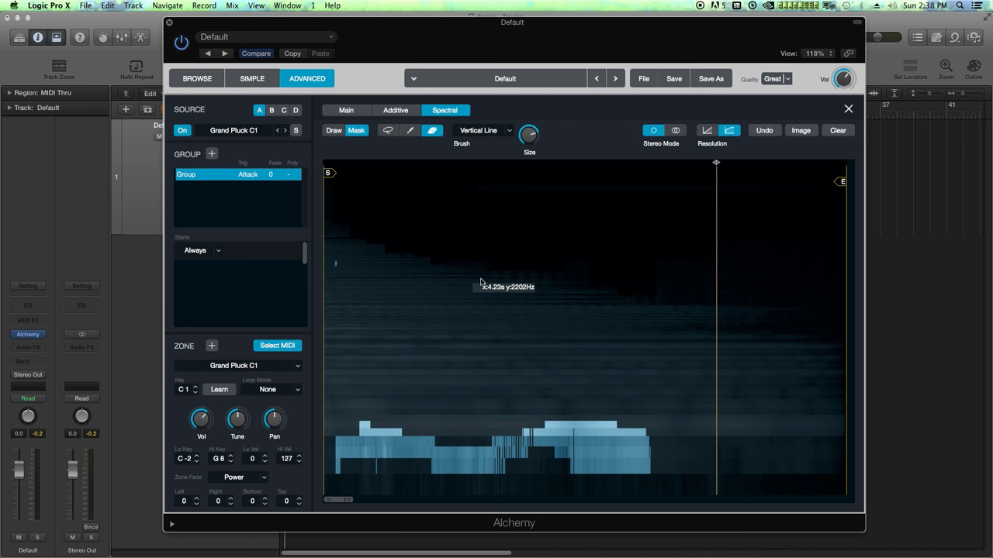
Step: Set the brush shape to Transient and return to painting the mask
click(511, 131)
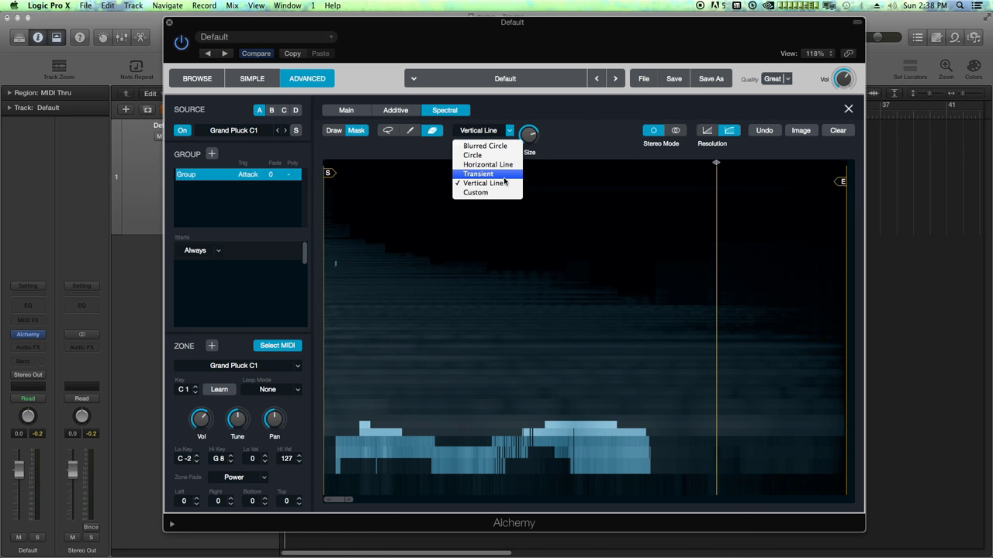
click(502, 183)
click(411, 132)
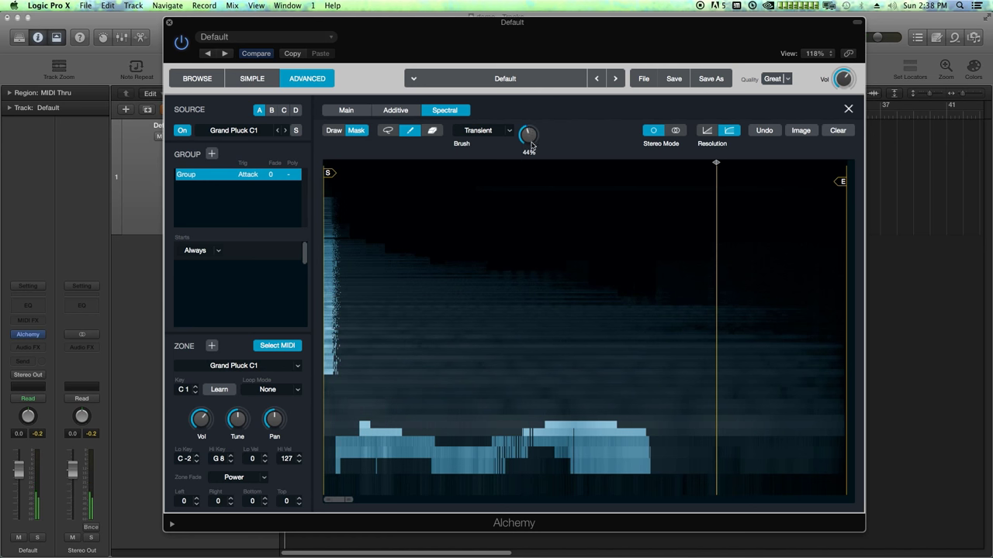
Step: Paint six transient mask strips across the spectrogram, then select the lasso tool
click(359, 365)
click(399, 367)
click(431, 407)
click(473, 304)
click(502, 378)
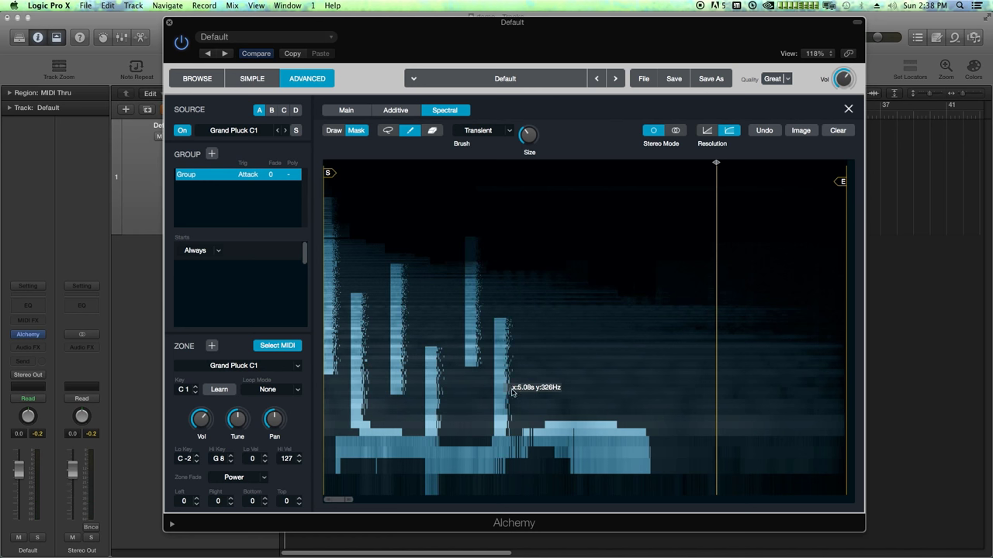
click(570, 407)
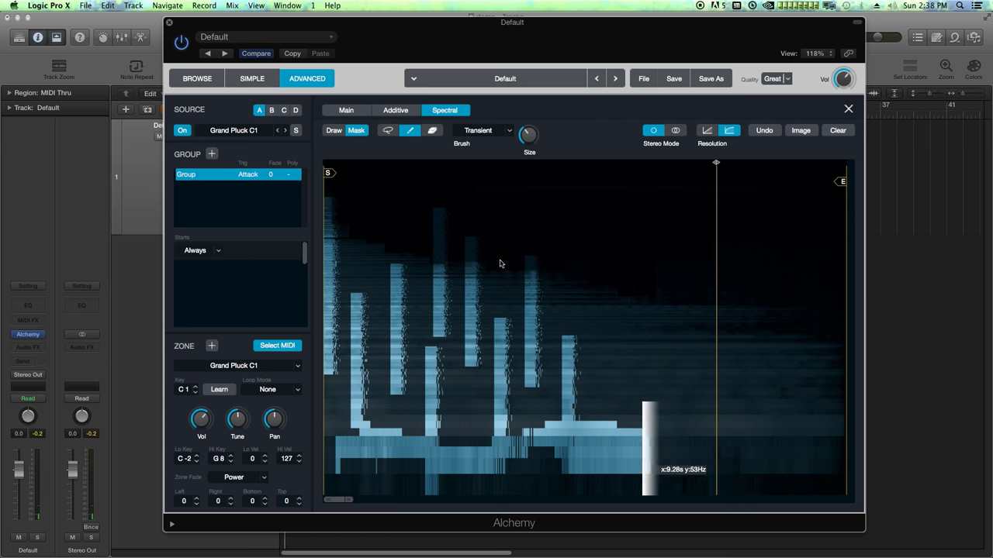
click(391, 131)
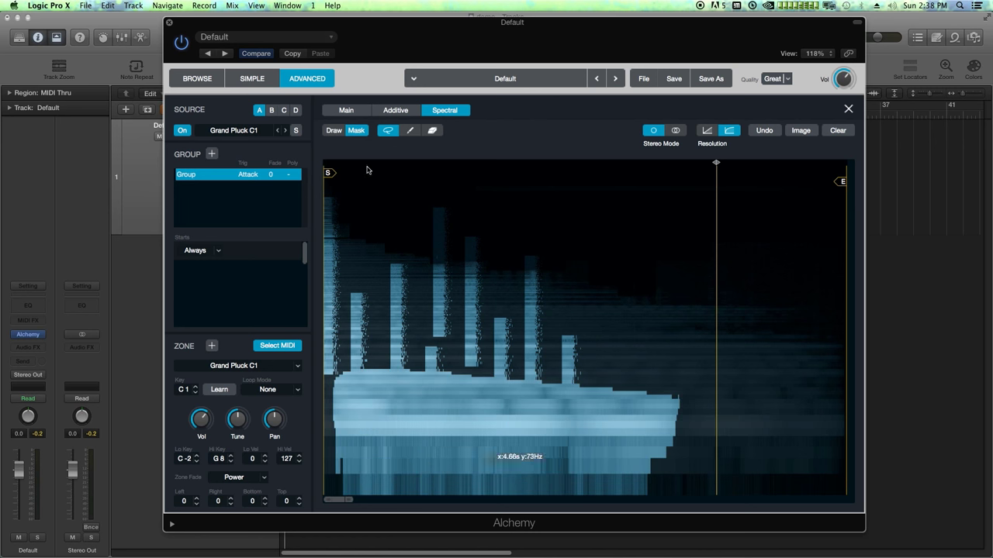
Step: With the Circle brush, extend the low band further right across the spectrogram
click(409, 131)
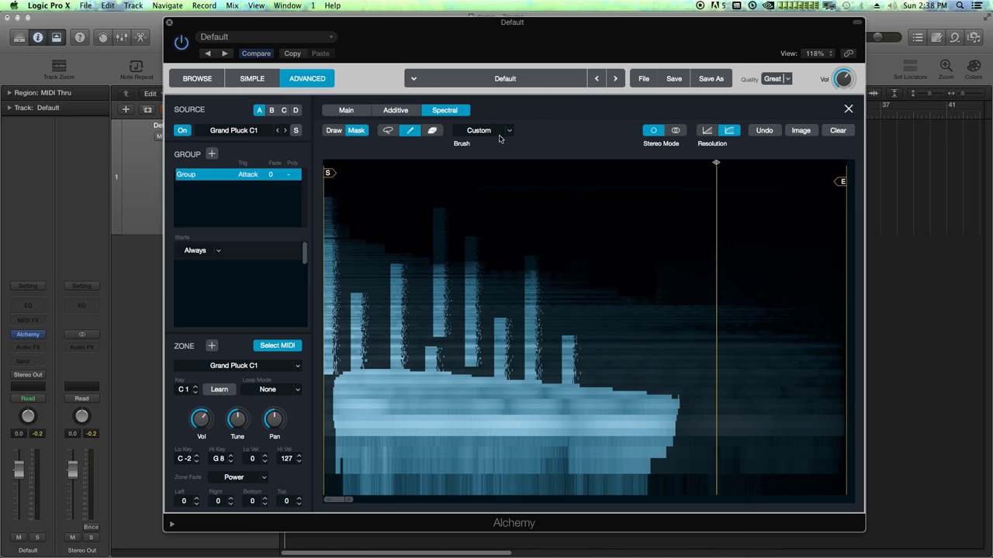
click(498, 132)
click(475, 150)
mouse_move(528, 136)
mouse_move(597, 342)
mouse_down()
mouse_move(627, 391)
mouse_move(690, 412)
mouse_move(667, 481)
mouse_move(335, 481)
mouse_move(332, 378)
mouse_move(328, 398)
mouse_move(345, 388)
mouse_up()
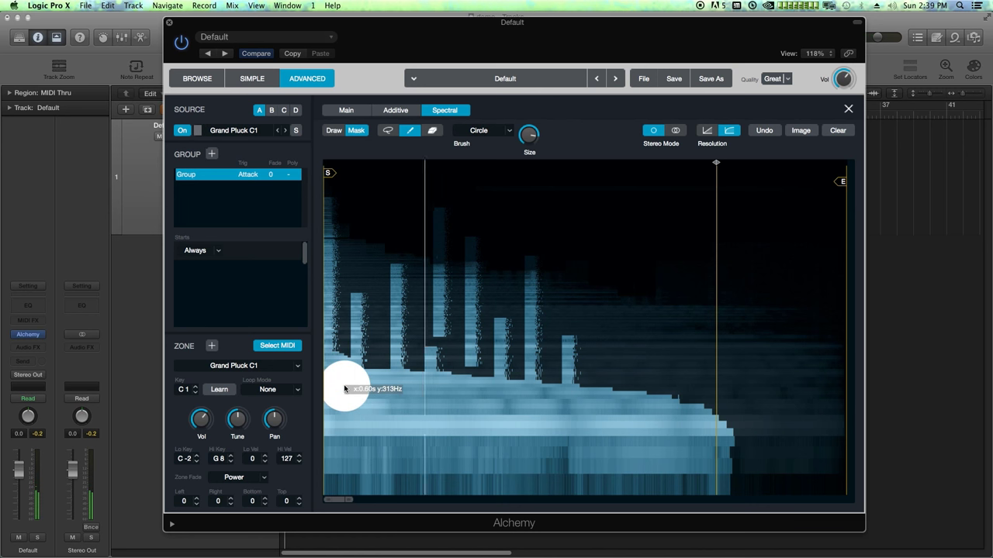
Step: Switch to the Blurred Circle brush and scatter nine soft dots above the low band
click(509, 130)
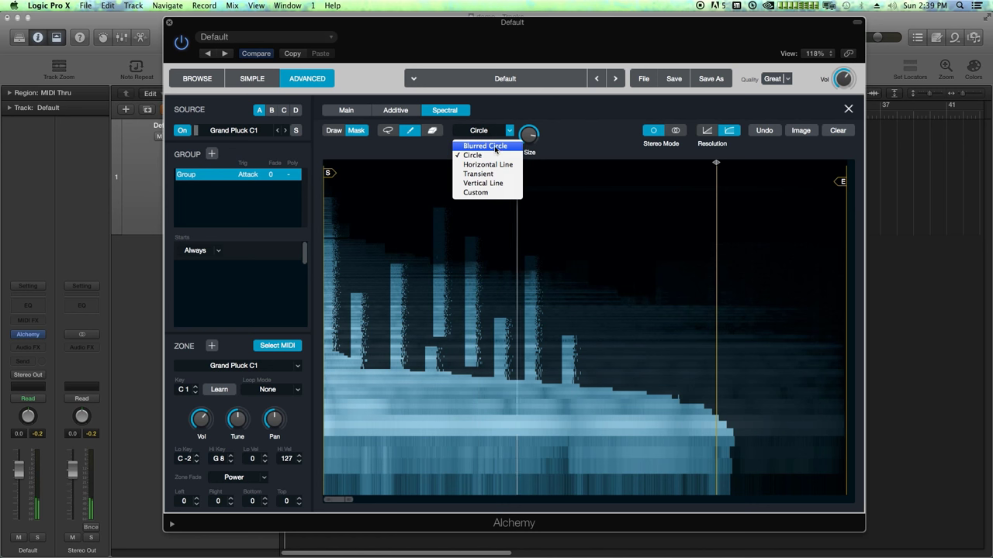
click(484, 146)
mouse_move(530, 153)
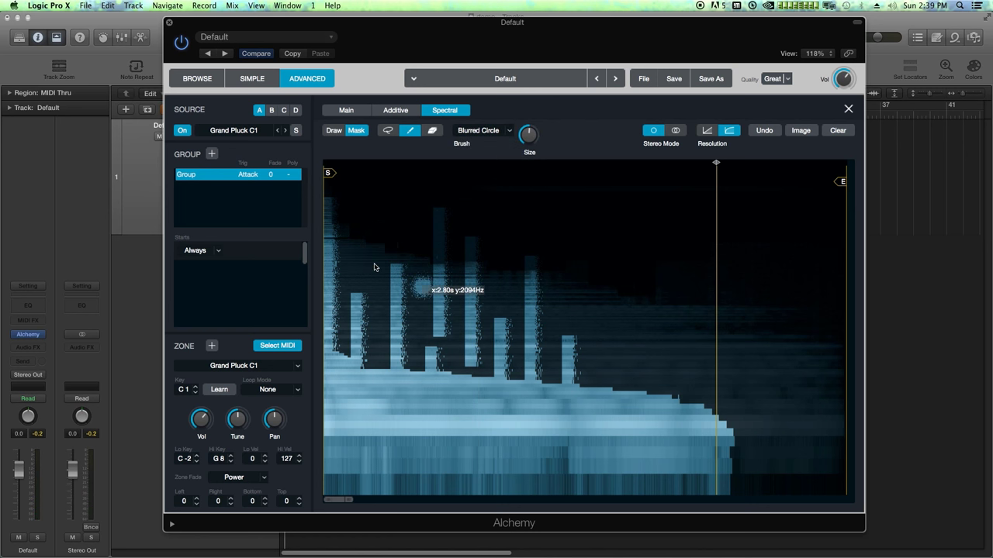
click(377, 316)
click(503, 309)
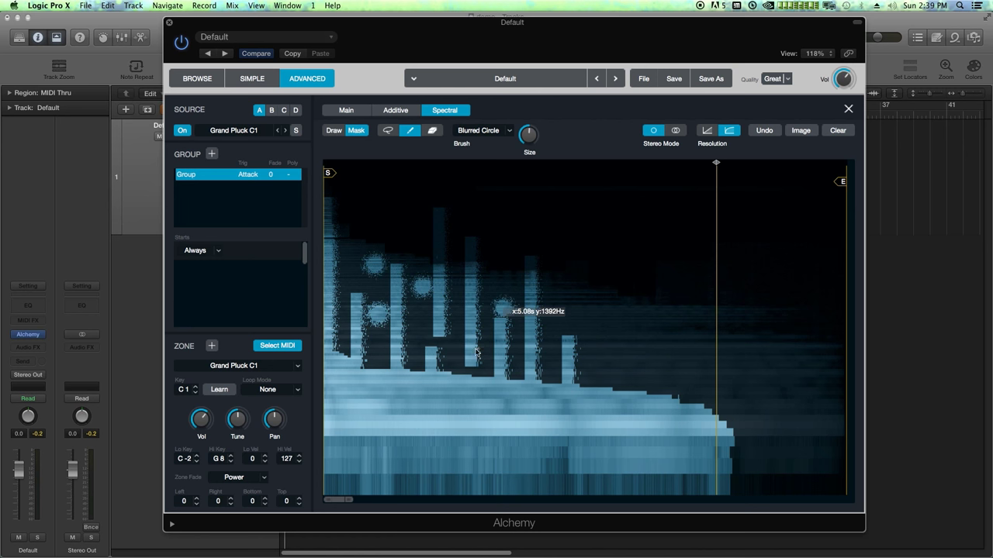
click(447, 362)
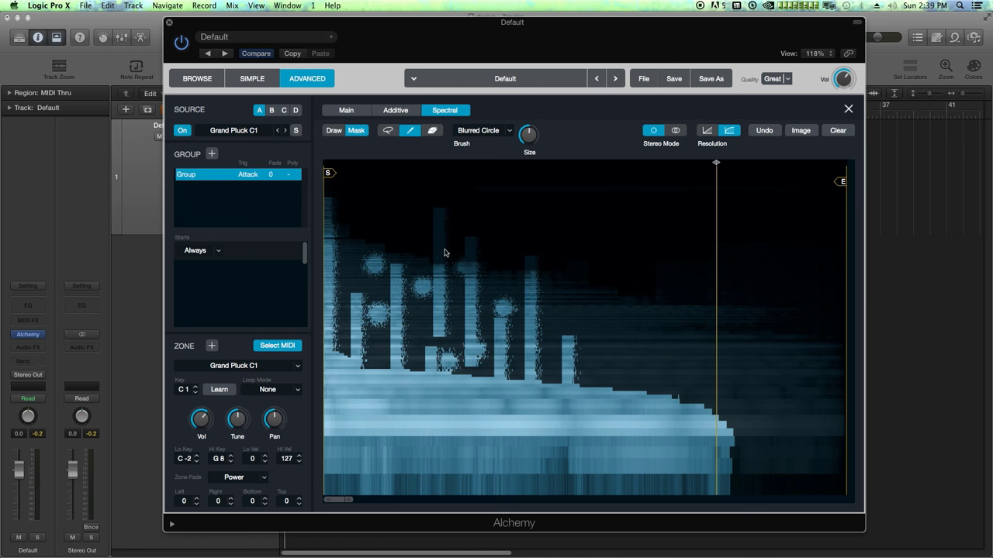
click(349, 284)
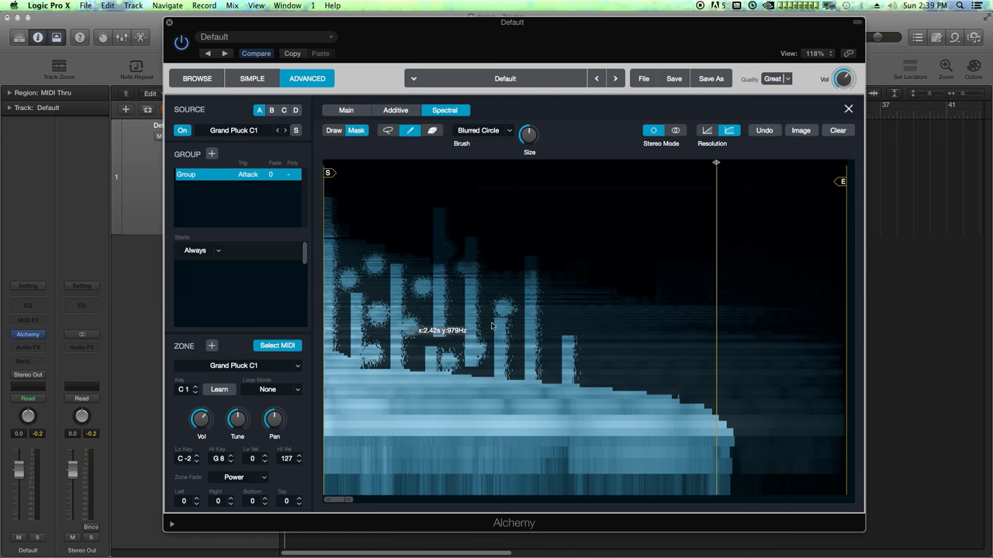
click(549, 311)
click(559, 369)
click(615, 321)
click(625, 376)
click(588, 348)
Step: Erase six small holes into the bright low band with the eraser
click(506, 134)
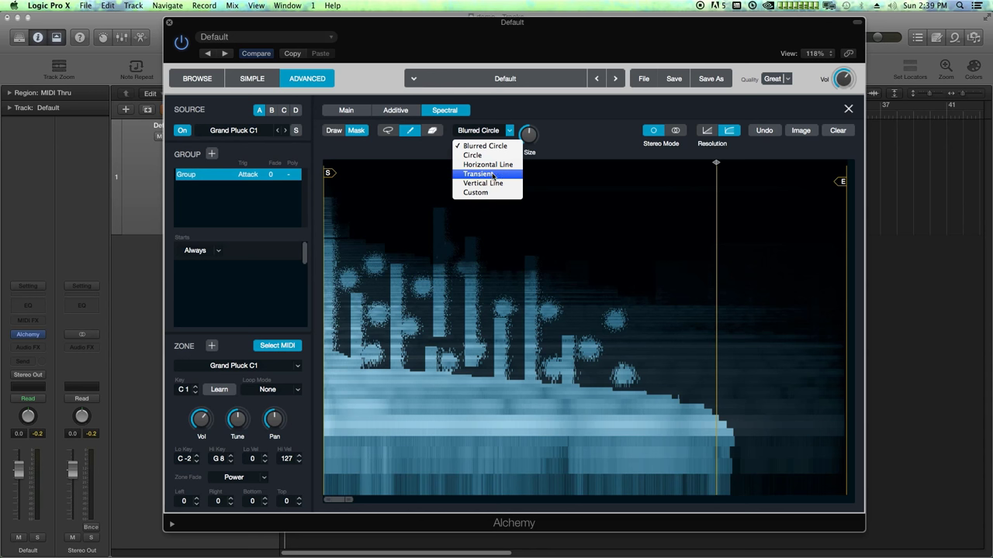
click(430, 132)
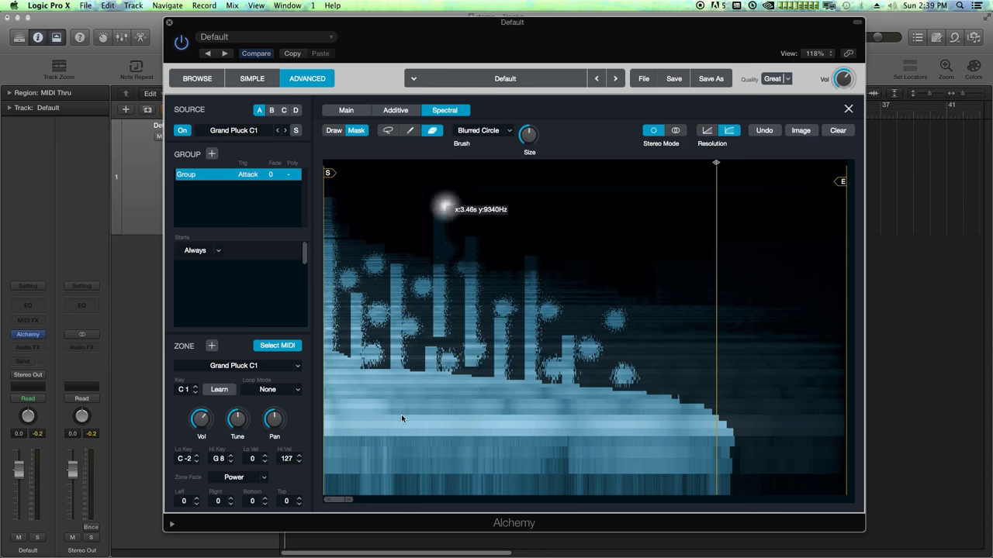
click(367, 398)
click(359, 448)
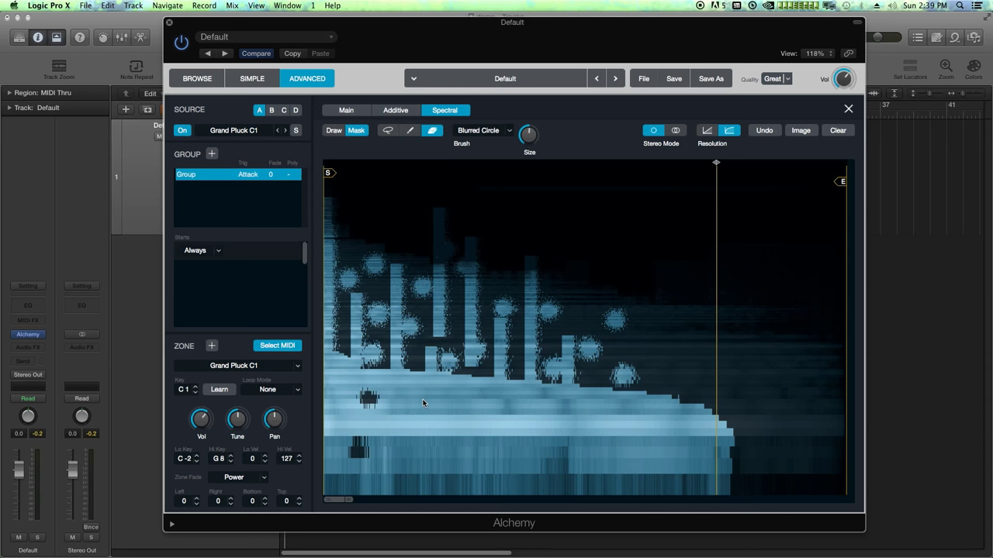
click(423, 400)
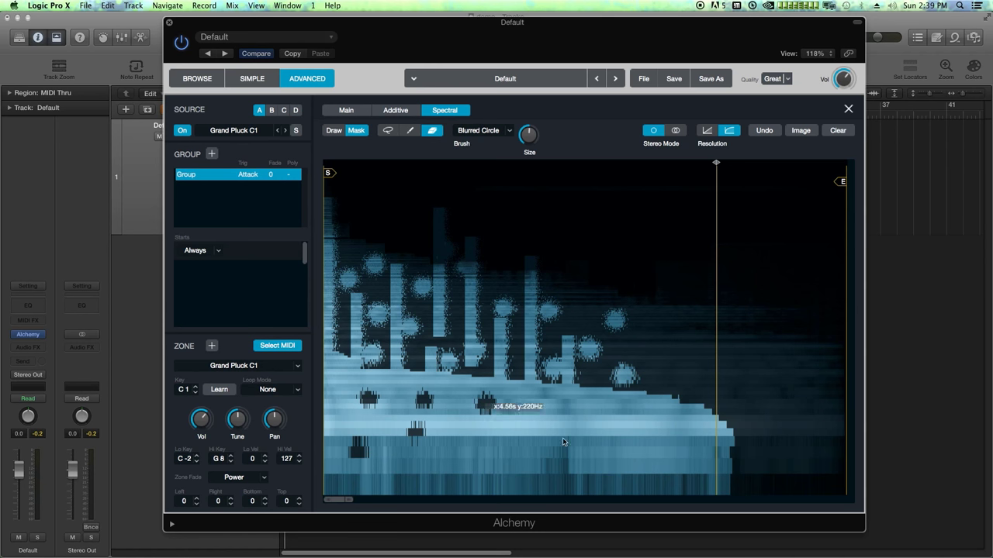
click(471, 451)
click(648, 447)
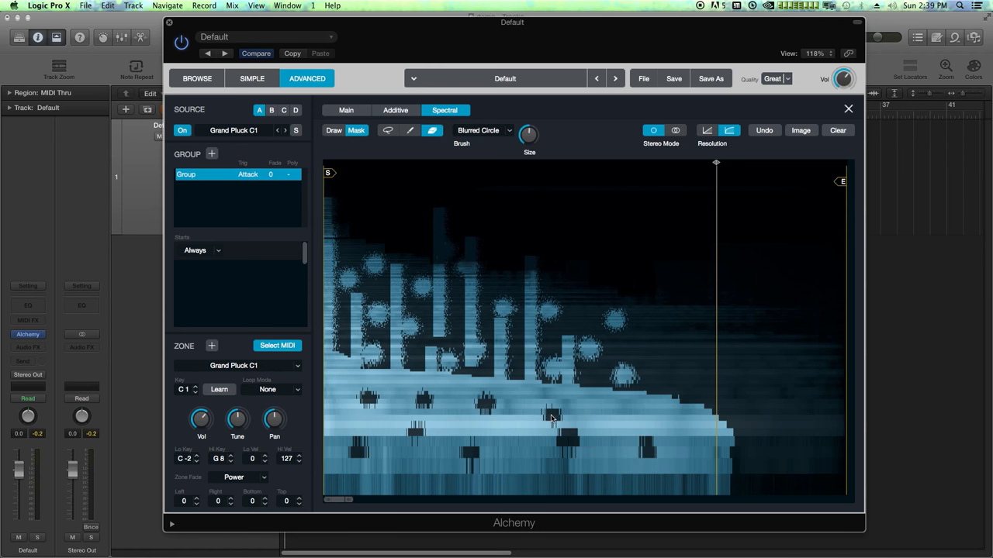
click(551, 414)
Step: With the Horizontal Line brush, erase four dark horizontal bars into the low band
click(506, 130)
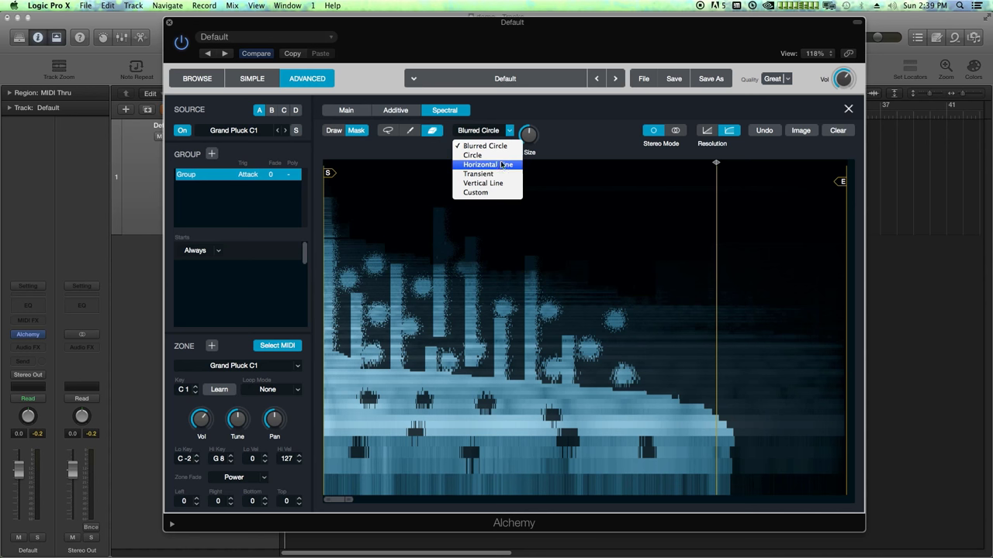
click(496, 166)
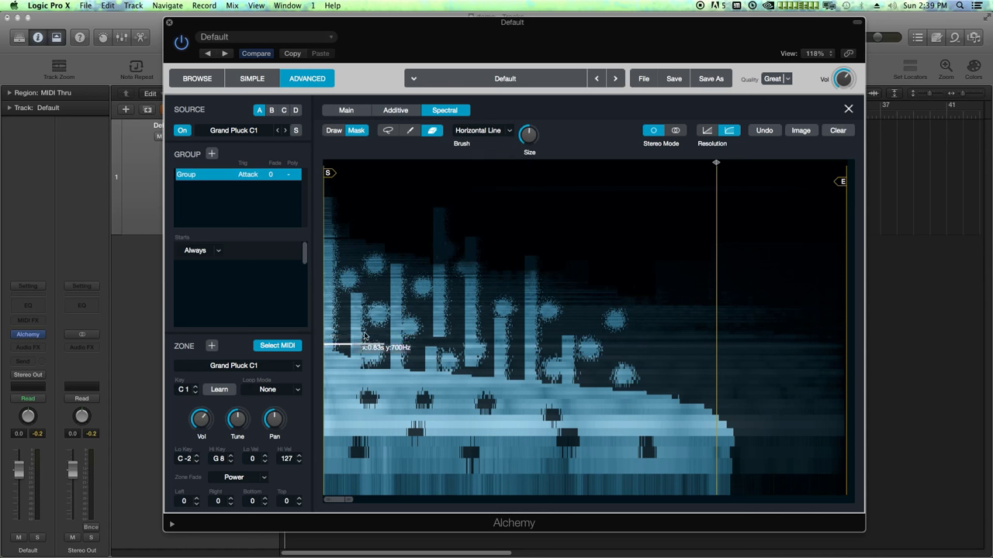
click(378, 343)
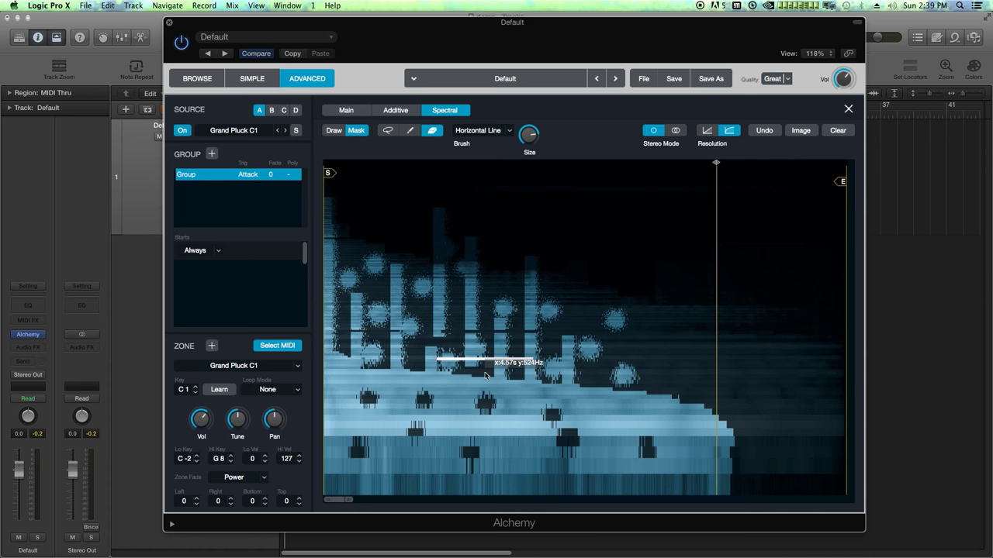
click(453, 438)
click(418, 466)
click(580, 429)
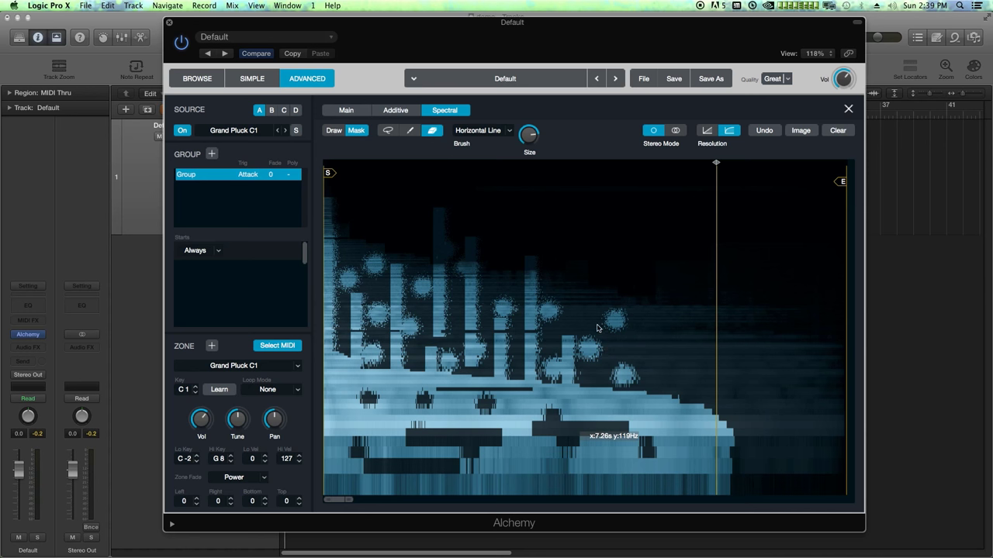
Step: Return to the Vertical Line brush, paint mask on the left, and move a loop marker earlier
click(504, 132)
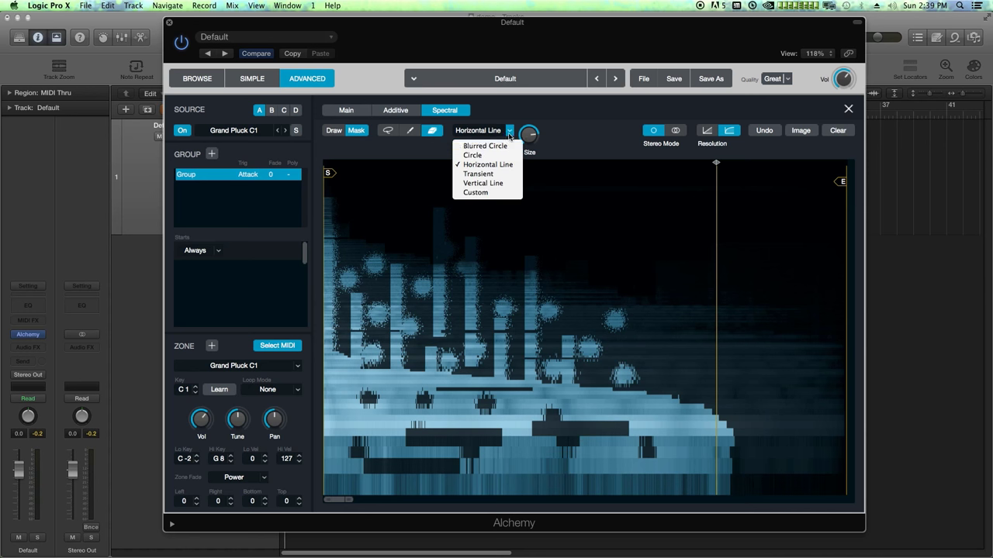
click(500, 183)
click(410, 130)
mouse_move(365, 344)
mouse_down()
mouse_move(343, 355)
mouse_move(408, 361)
mouse_up()
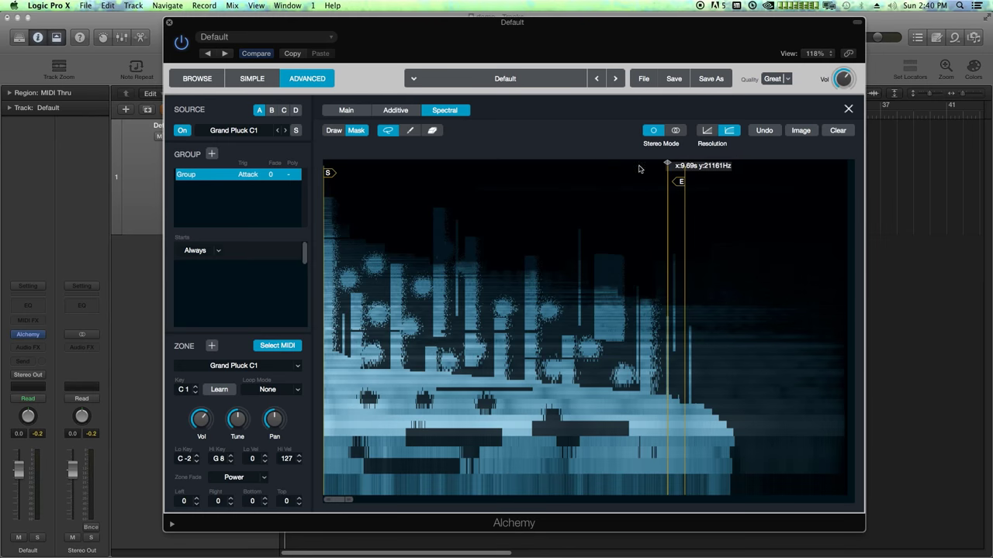
mouse_move(667, 165)
mouse_down()
mouse_move(507, 165)
mouse_move(385, 196)
mouse_up()
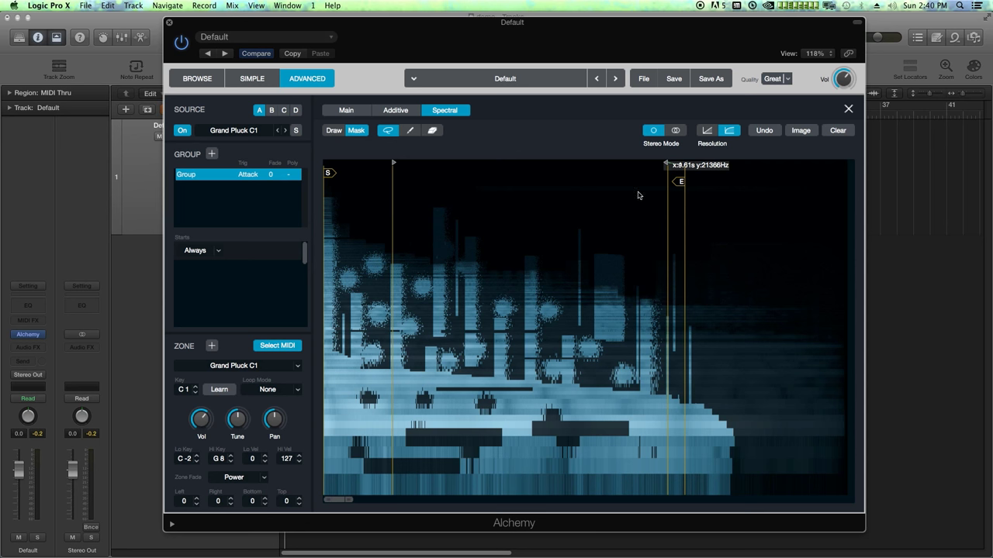
Step: Set Loop Mode to Forward/Back and pull the loop end and E markers earlier, about 2–5.4 s
click(274, 388)
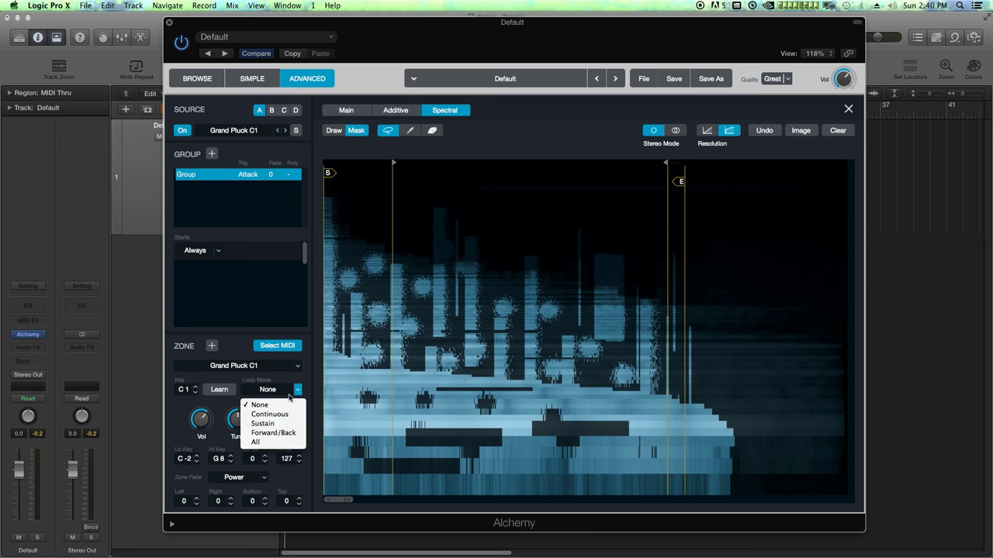
click(274, 436)
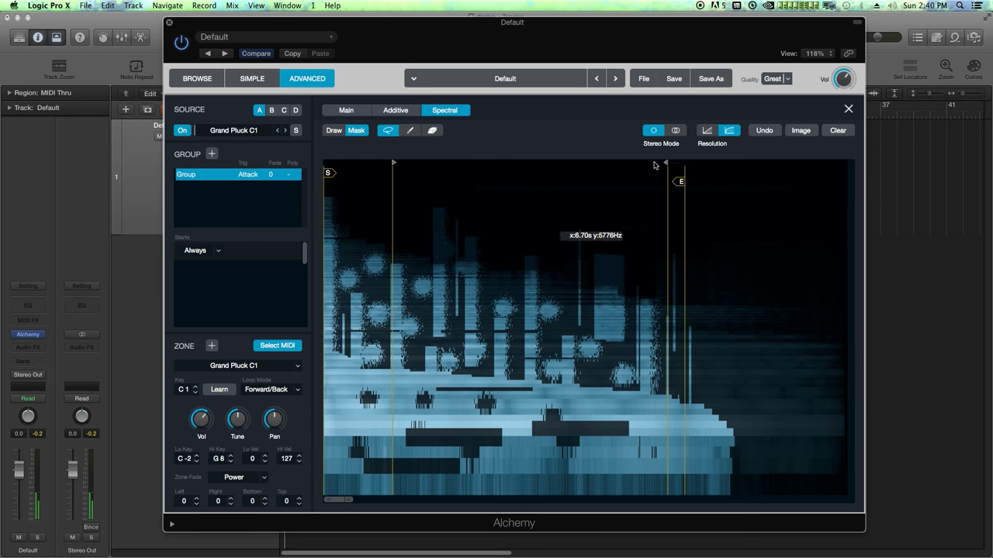
mouse_move(666, 165)
mouse_down()
mouse_move(564, 166)
mouse_move(520, 190)
mouse_up()
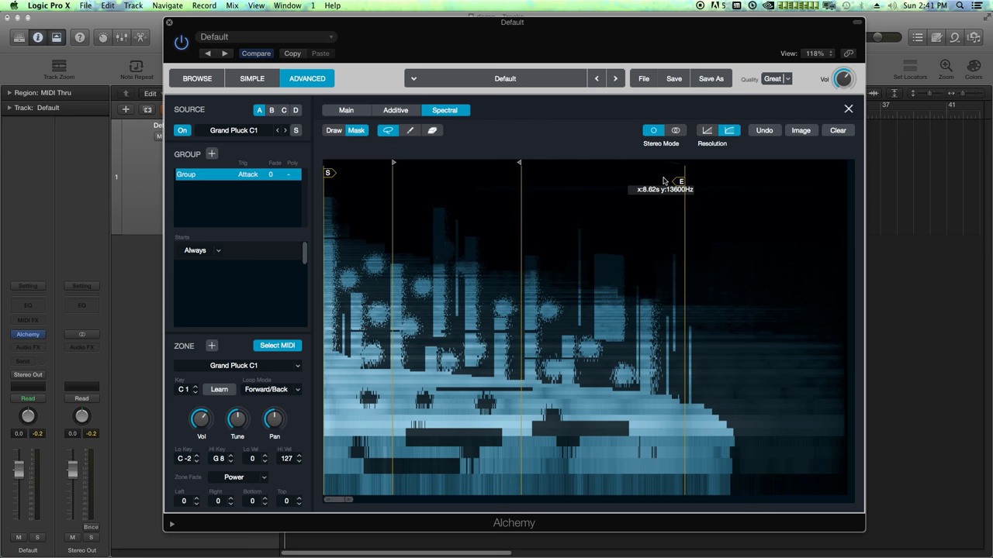
drag(680, 183, 512, 207)
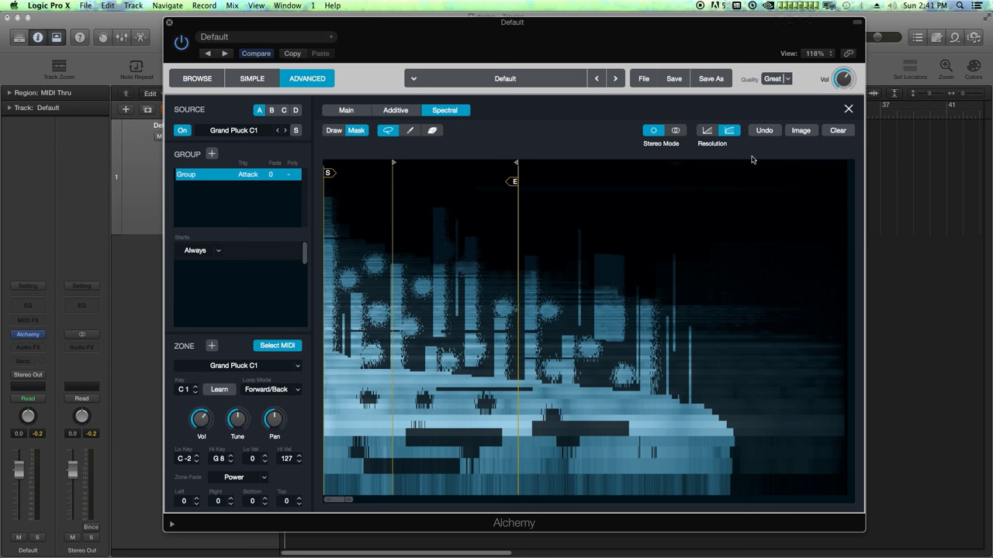
Step: Return to the main synth view and add a Convolution Reverb to the main effects
click(848, 109)
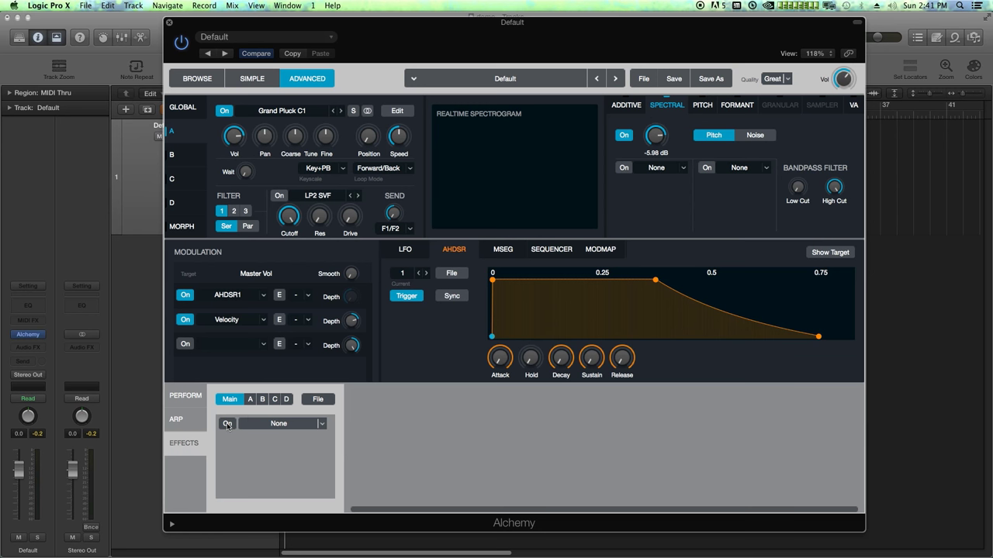
click(294, 424)
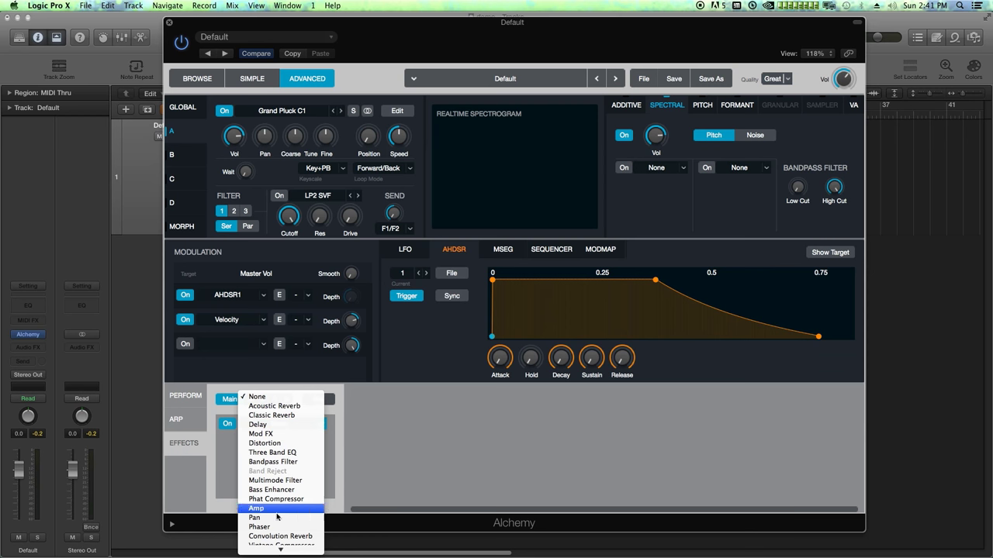
click(280, 537)
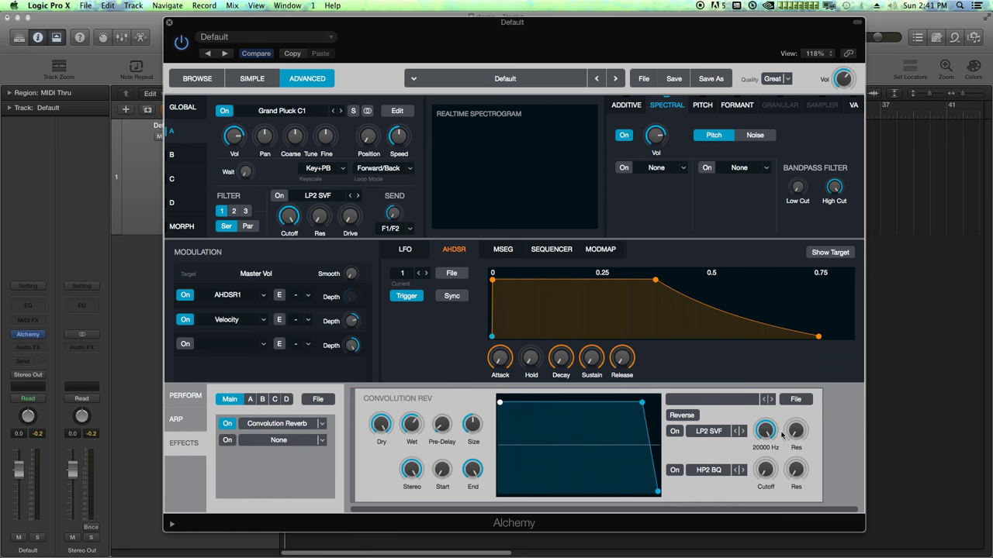
Step: Load the 09 Warped Reverb > 4.2s_Black Hole impulse response into the reverb
click(729, 400)
mouse_move(712, 413)
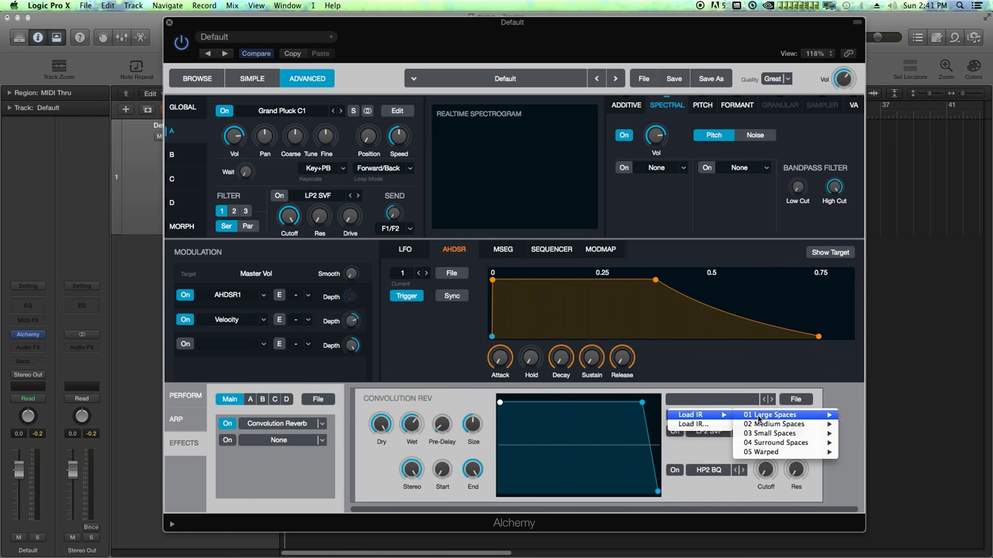
mouse_move(767, 419)
mouse_move(864, 470)
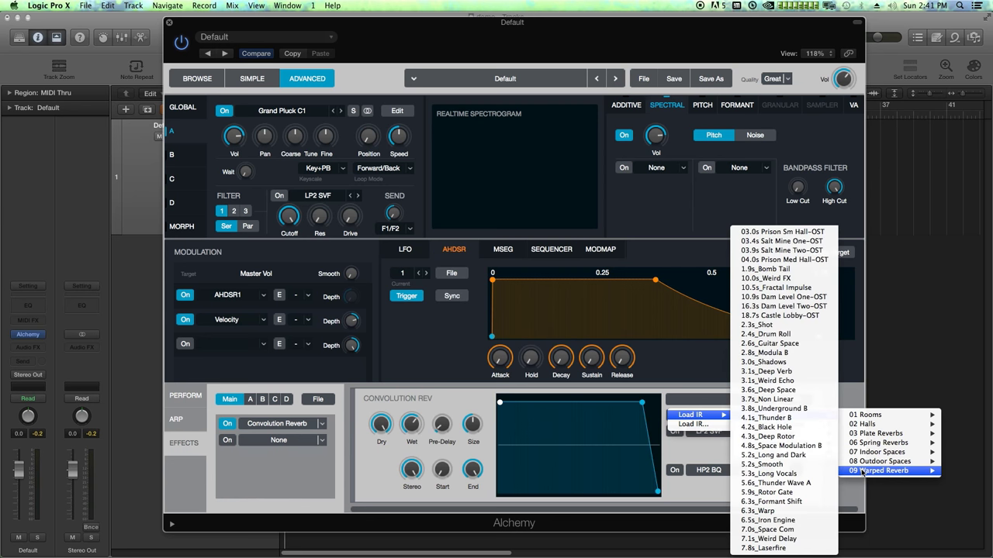
click(790, 428)
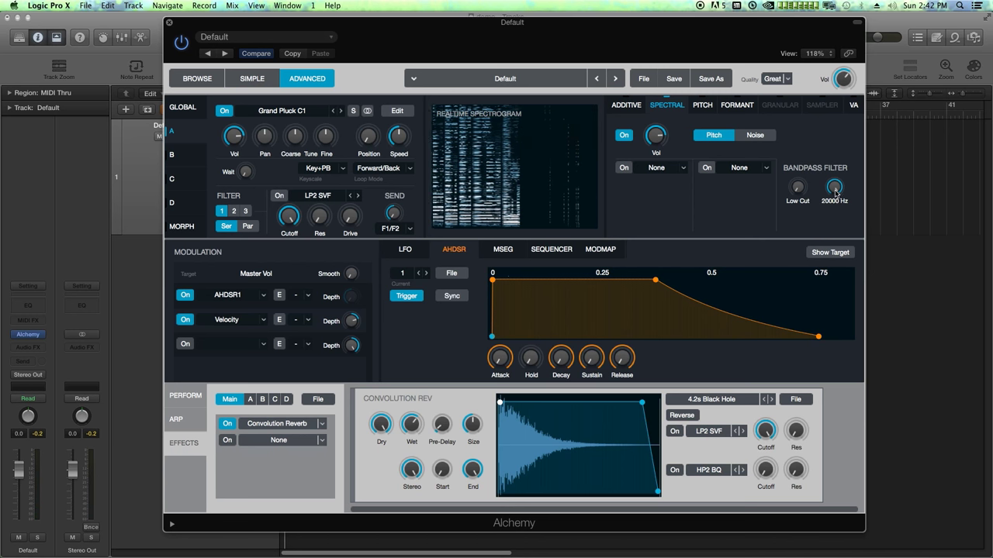
Step: Lower source A's Bandpass High Cut to about 9867 Hz and add the Blur spectral effect
drag(836, 192, 841, 204)
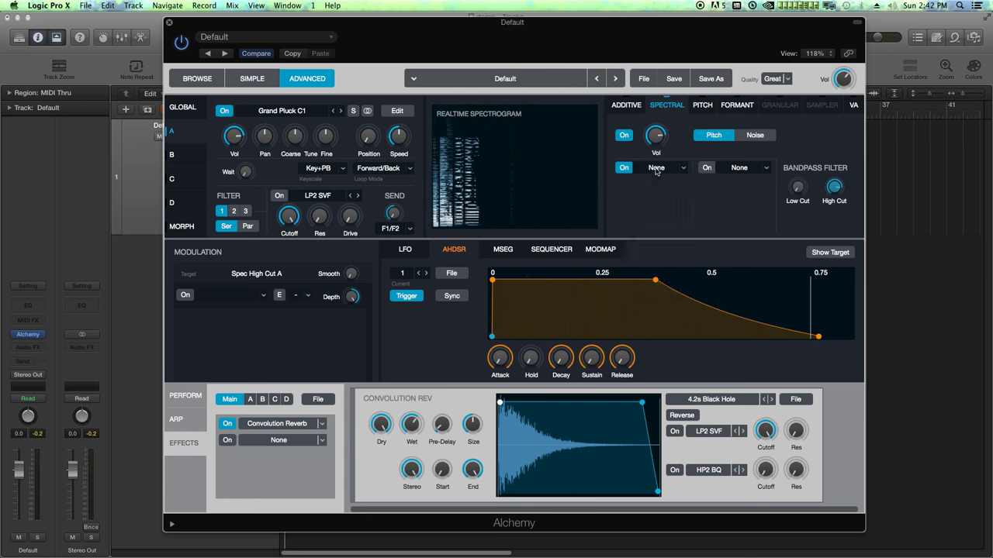
click(658, 171)
click(661, 202)
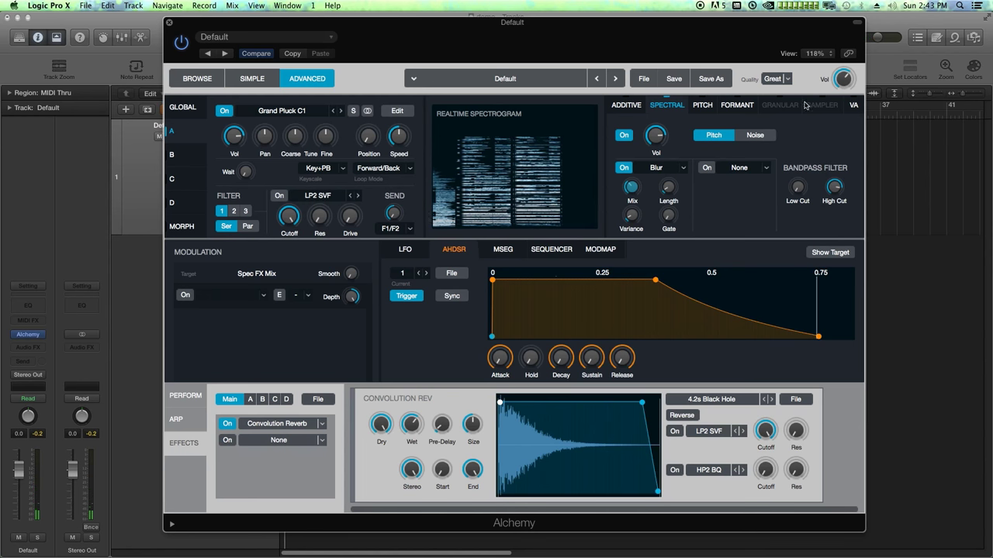
Step: On the GLOBAL page, lengthen the Master Vol release to about 3 s and set Voices to 24
click(184, 107)
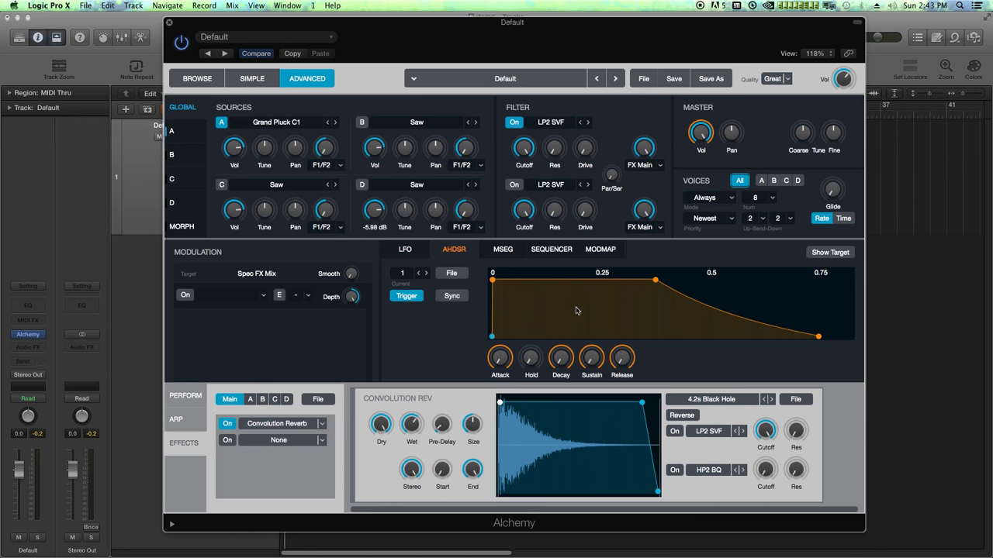
drag(621, 361, 629, 342)
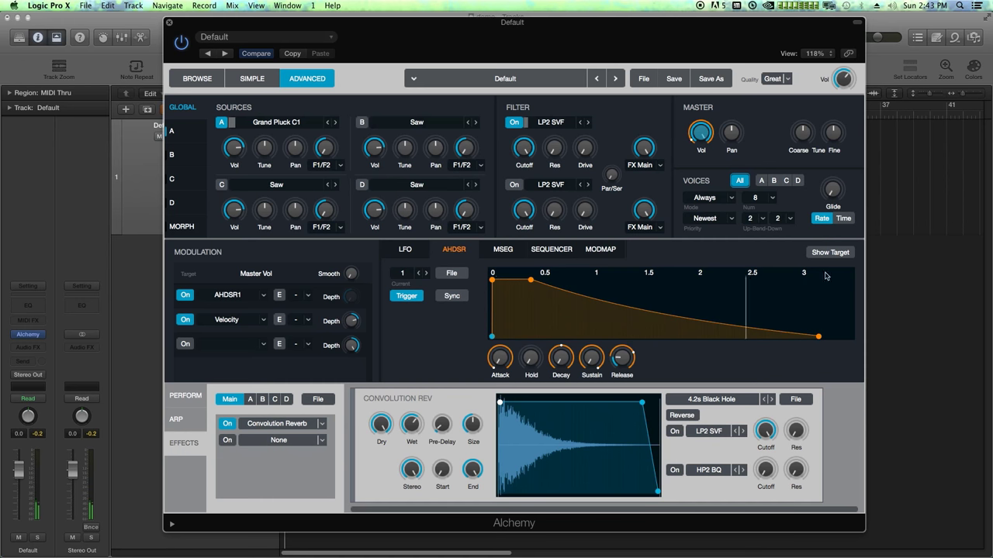
click(773, 199)
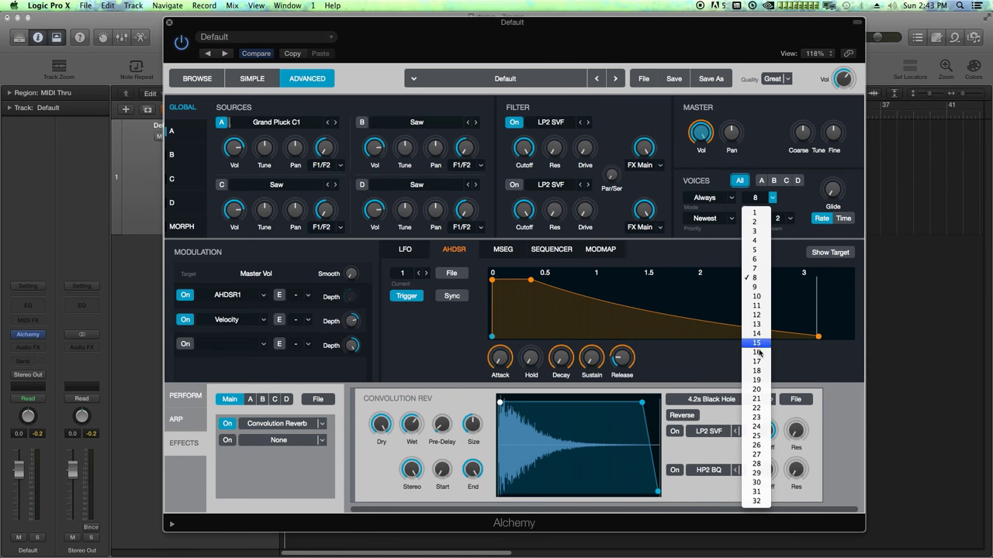
click(766, 417)
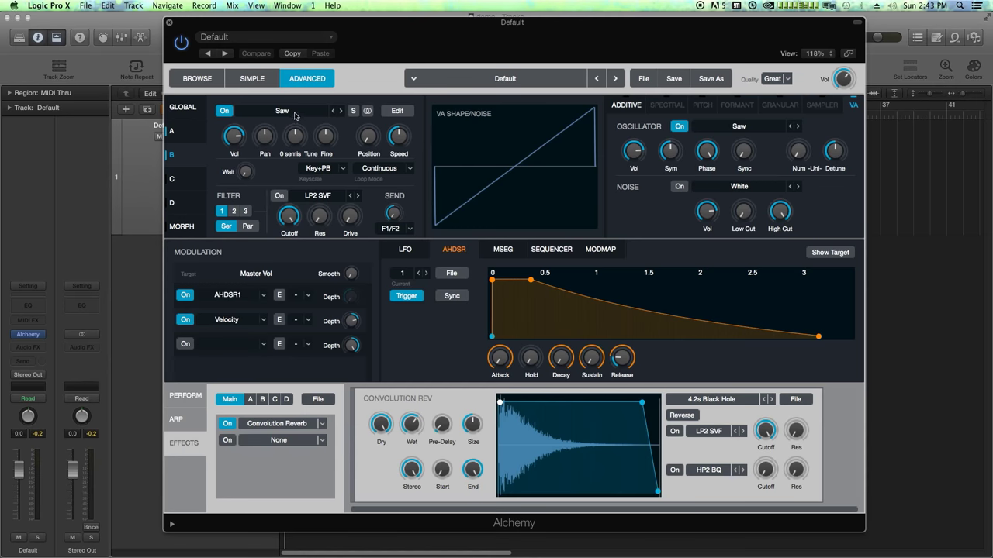
Step: Load the Complex VA waveform Drive Edge into source B and switch on its filter
click(287, 111)
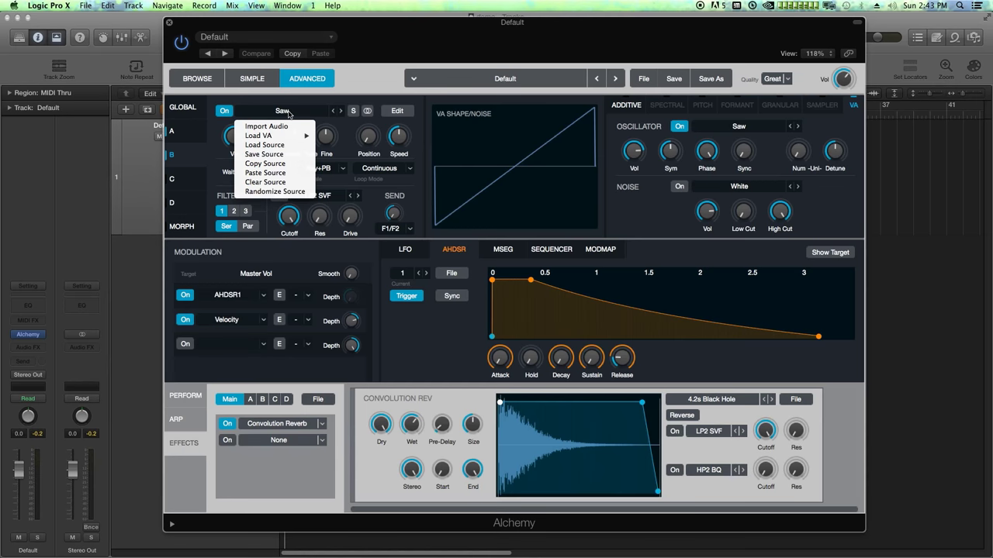
mouse_move(291, 137)
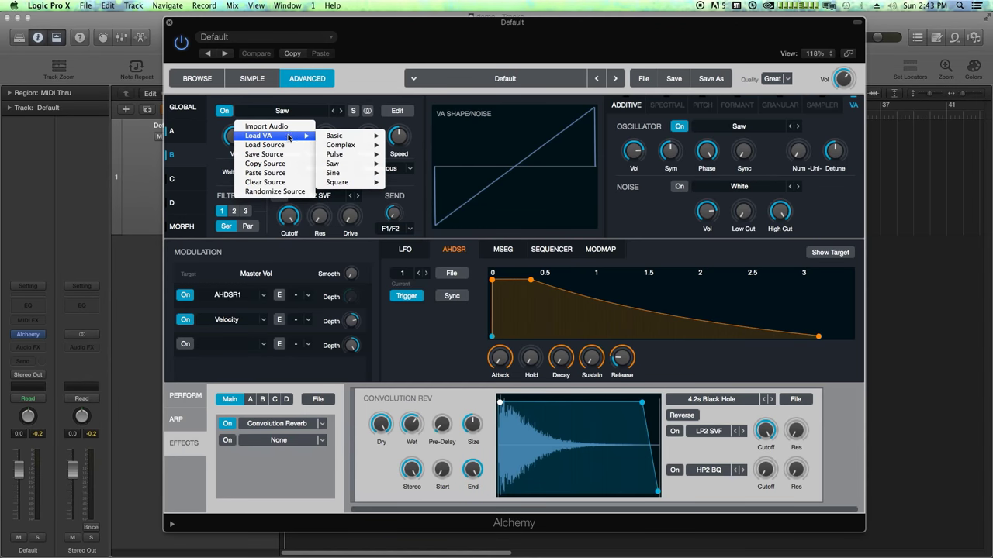
mouse_move(329, 140)
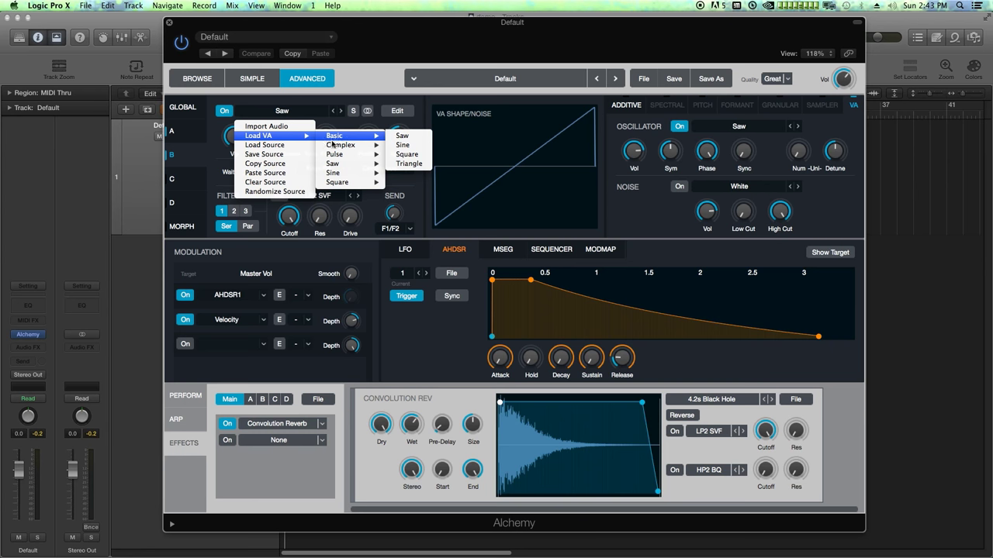
click(431, 129)
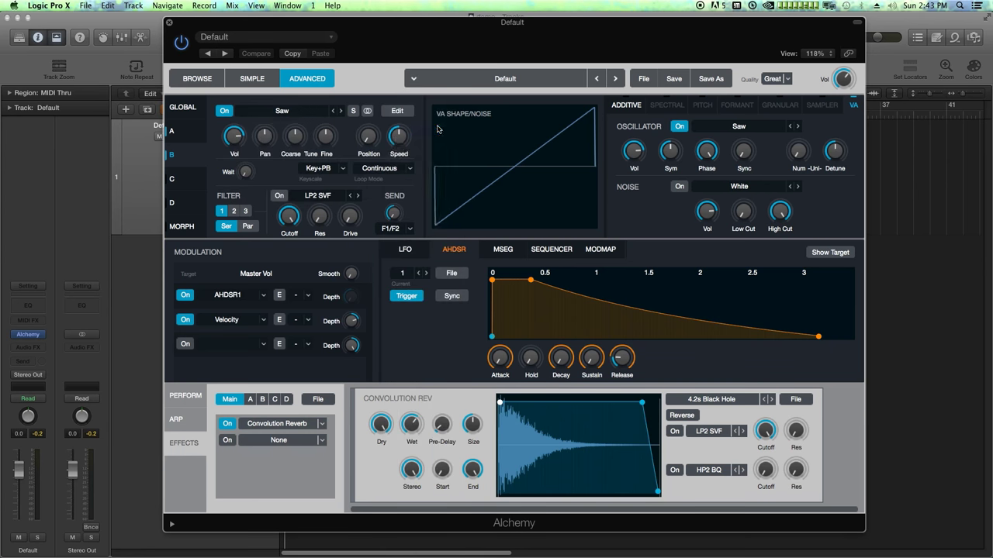
click(279, 195)
click(289, 217)
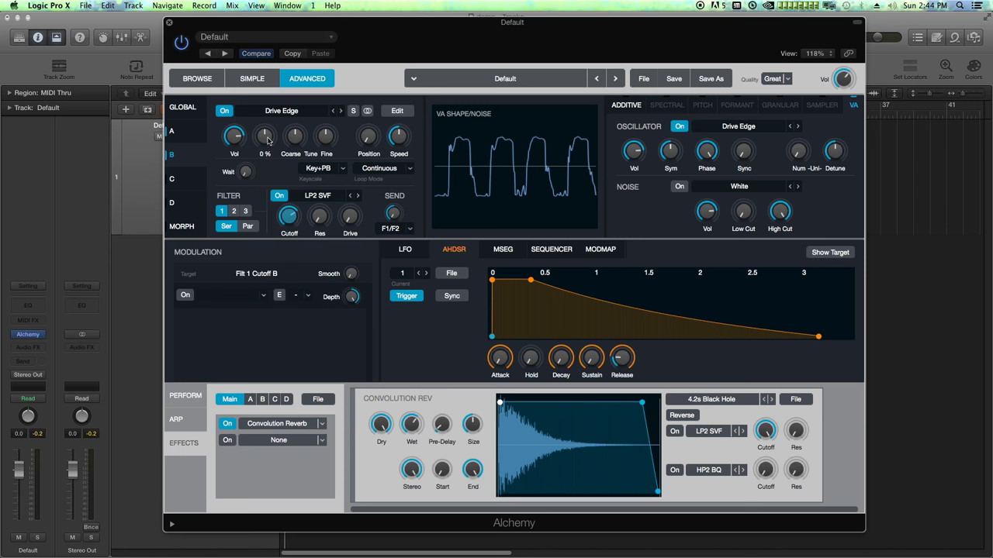
Step: Modulate source B's volume with a Sequencer and draw varied step heights
right_click(236, 139)
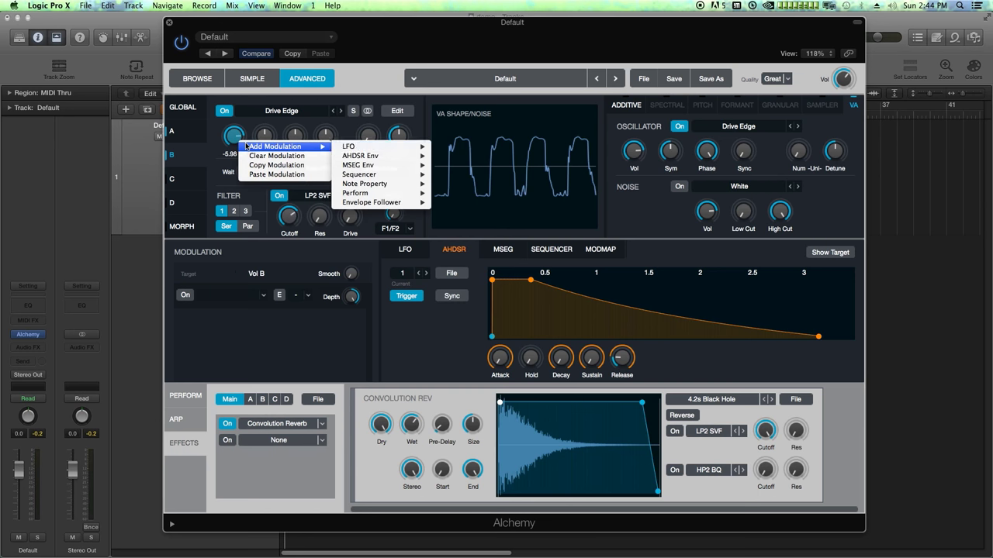
mouse_move(371, 179)
click(446, 178)
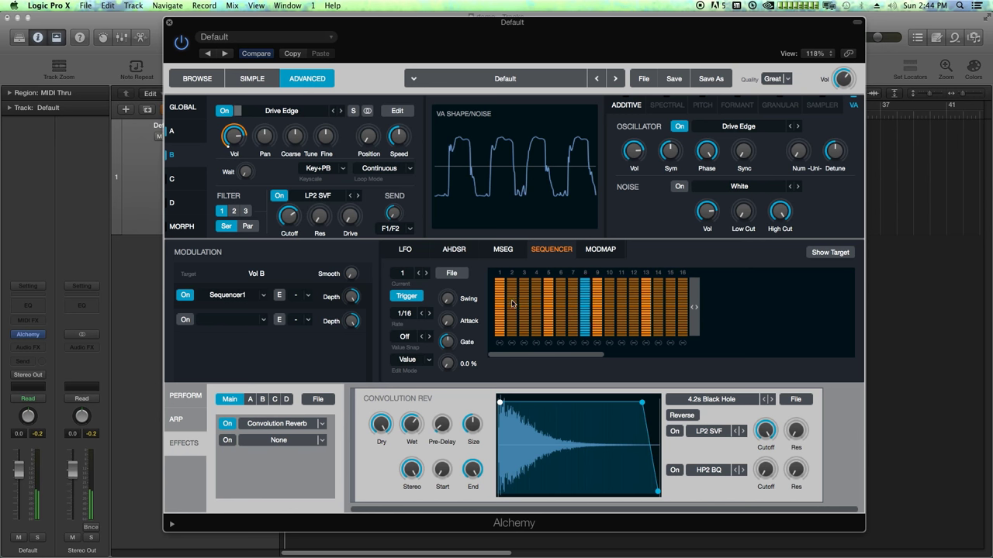
click(512, 306)
mouse_move(537, 308)
mouse_down()
mouse_move(550, 327)
mouse_move(602, 299)
mouse_move(638, 319)
mouse_move(684, 295)
mouse_move(672, 322)
mouse_up()
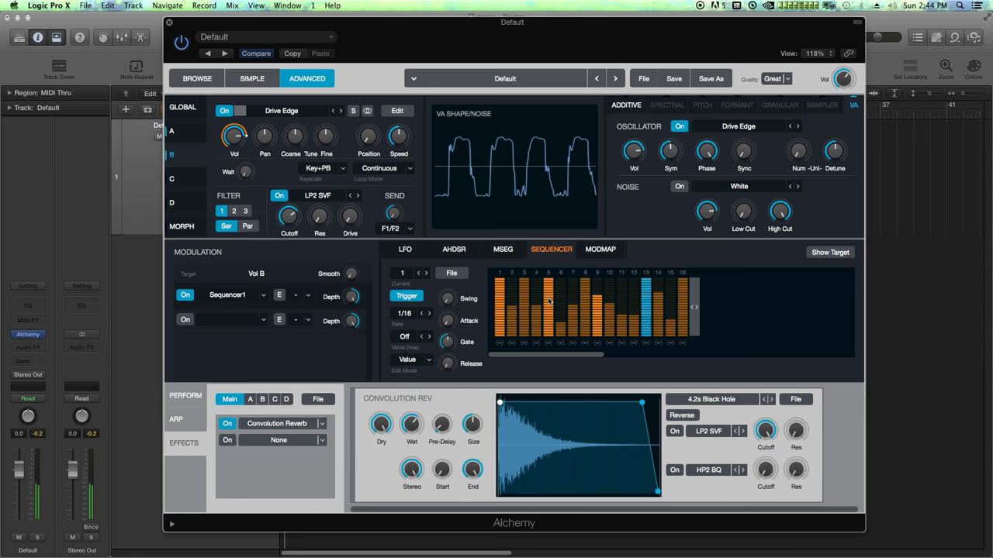
click(523, 299)
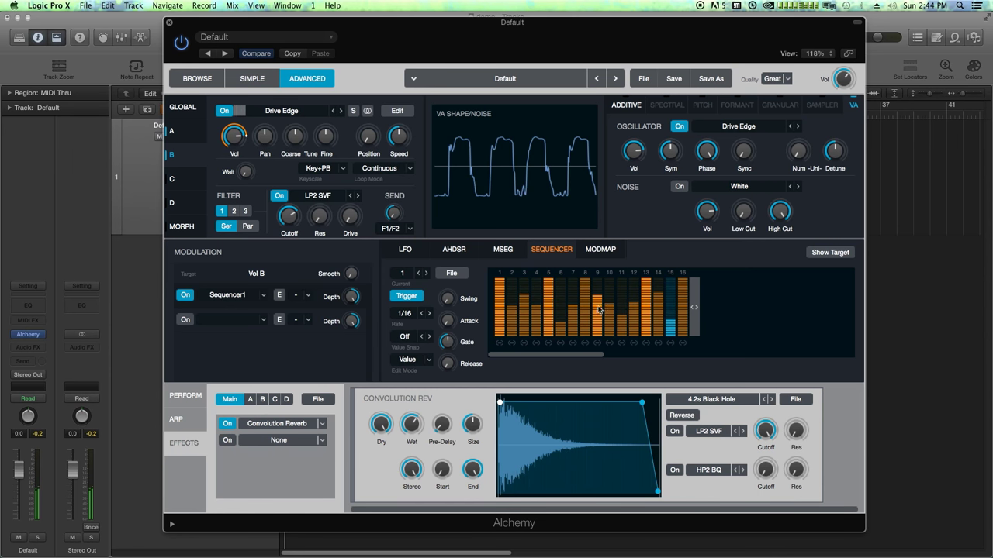
mouse_move(452, 342)
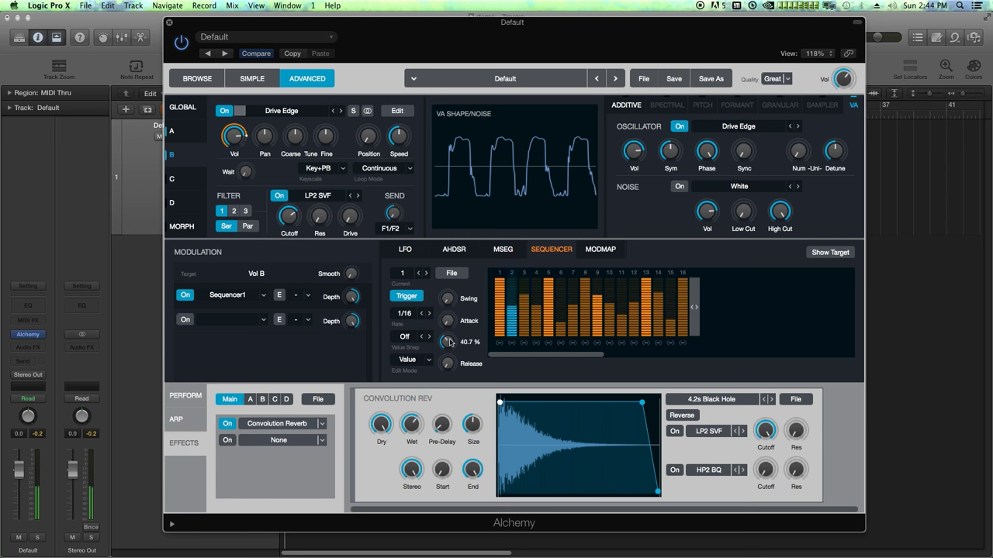
Step: Add a Disrupted Cycle LFO to source B's pan and lower its volume to -9.71 dB
right_click(264, 146)
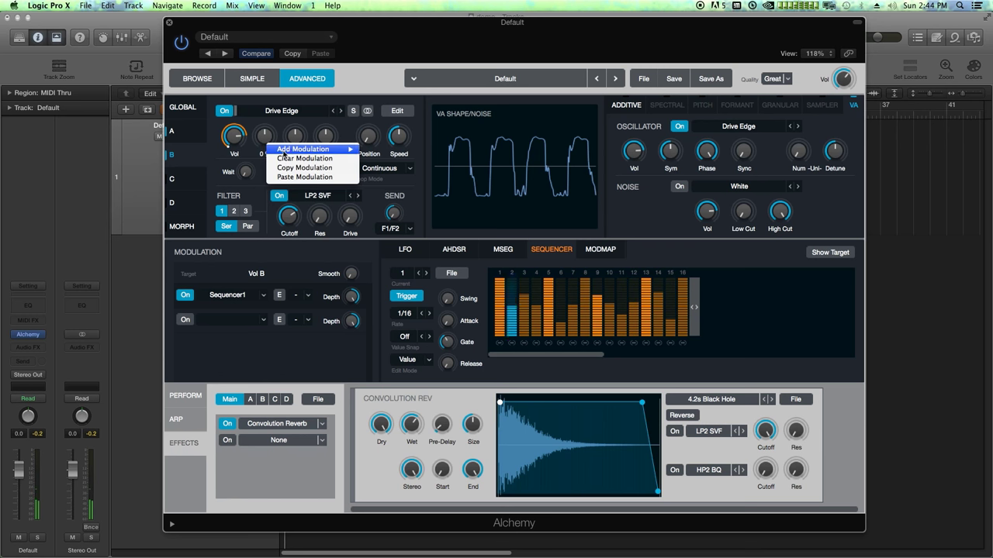
mouse_move(320, 149)
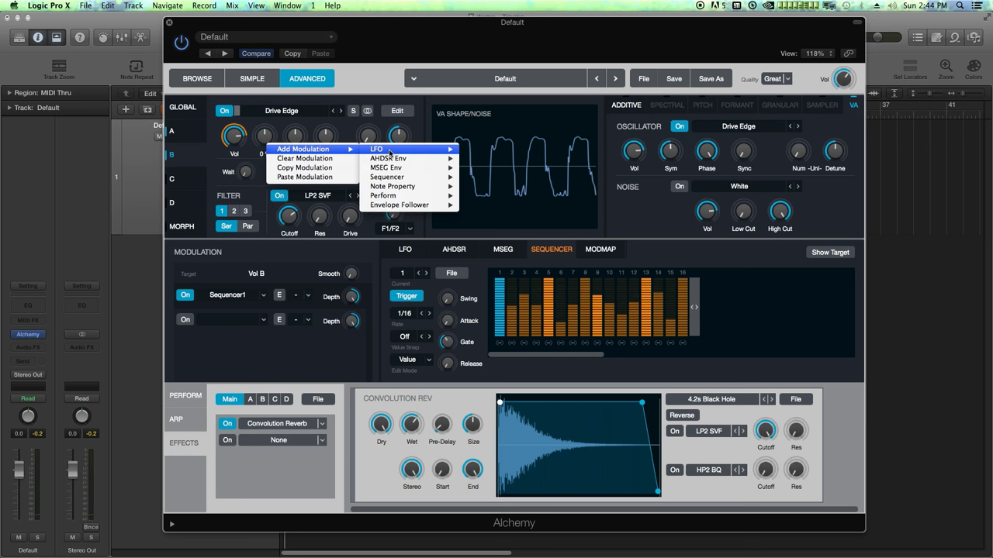
click(383, 207)
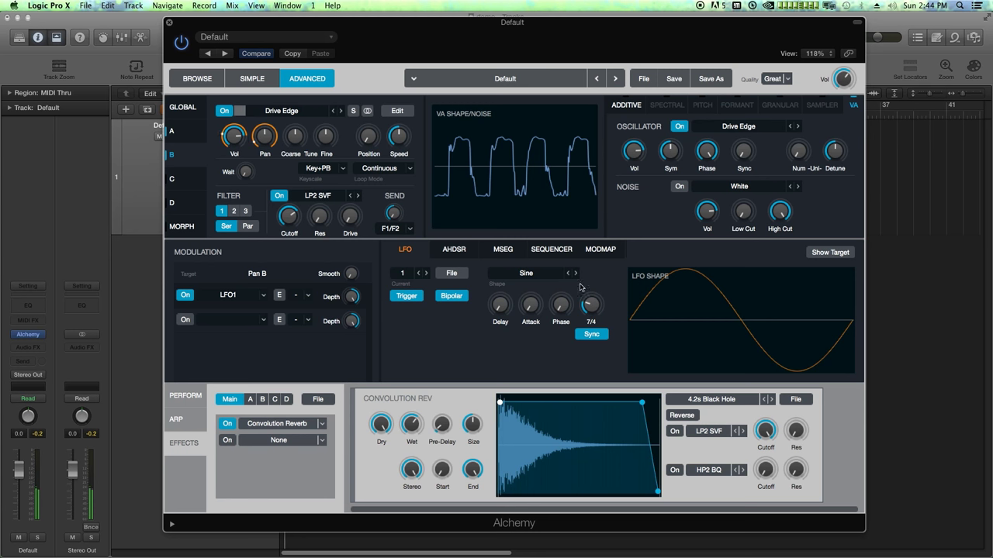
click(575, 274)
click(574, 274)
click(574, 273)
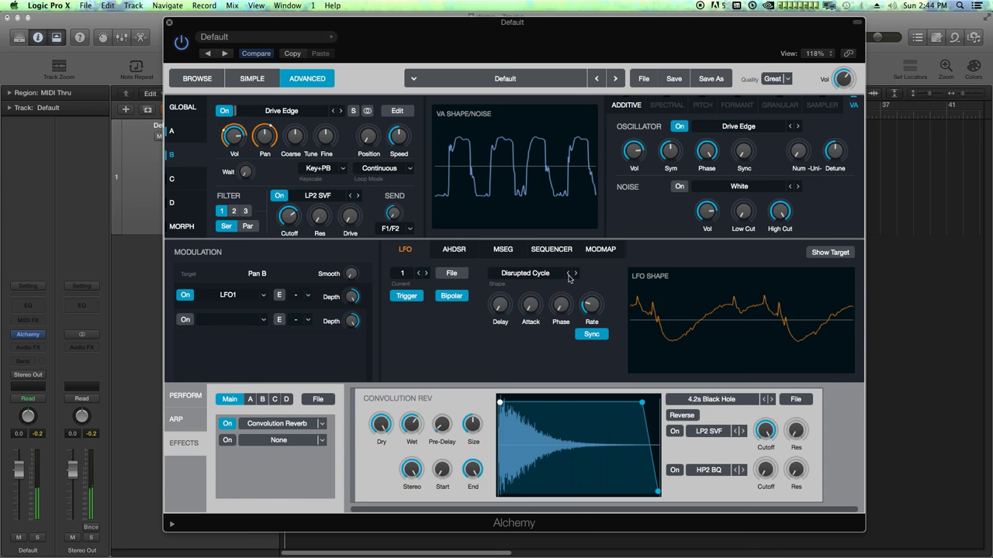
mouse_move(228, 143)
drag(228, 142, 253, 152)
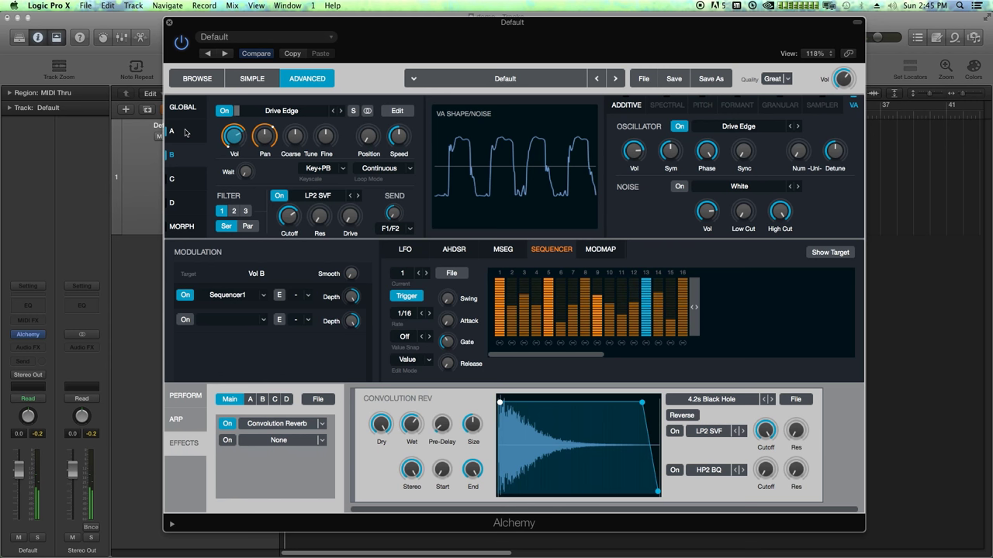
Step: Set Alchemy's Quality to Good and, in the Global view, Voices to 16
click(787, 78)
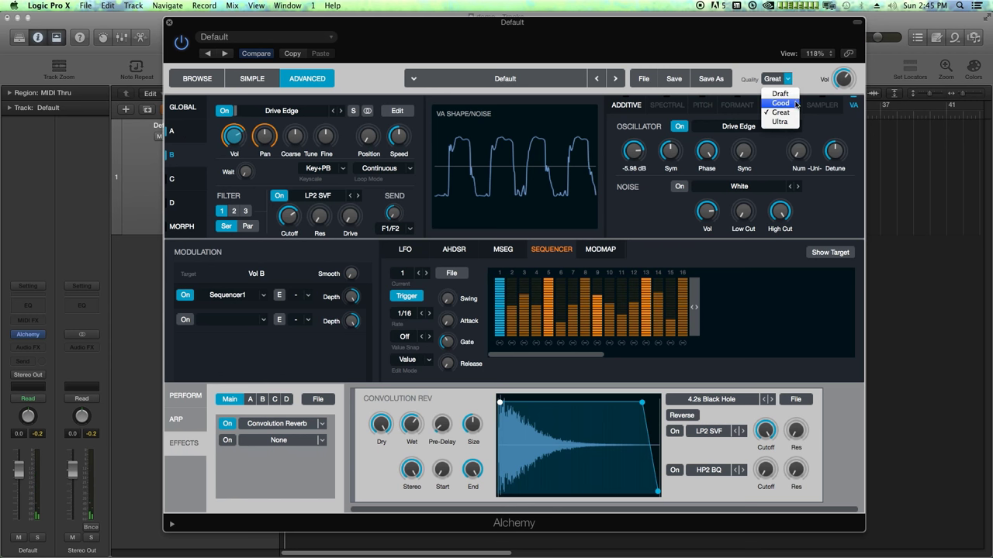
click(787, 105)
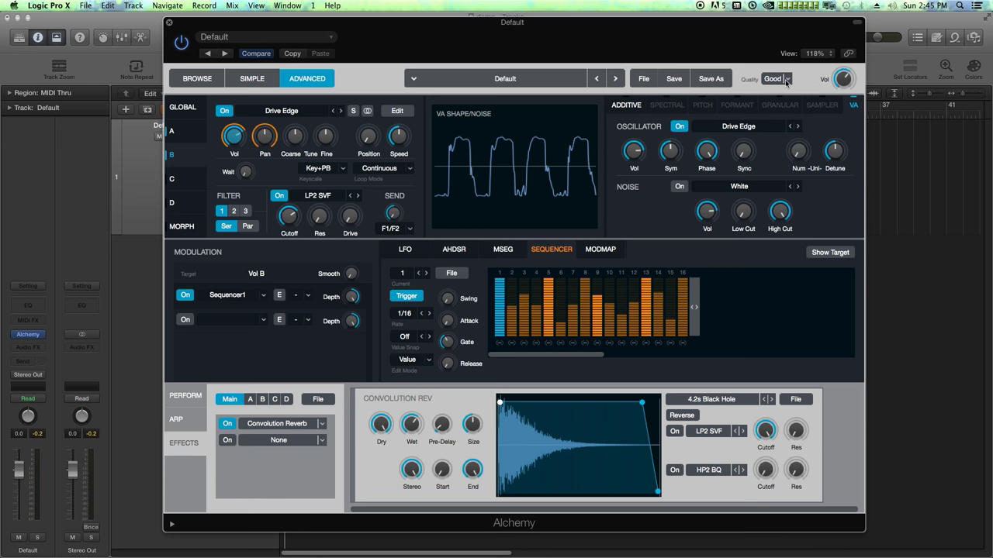
click(183, 109)
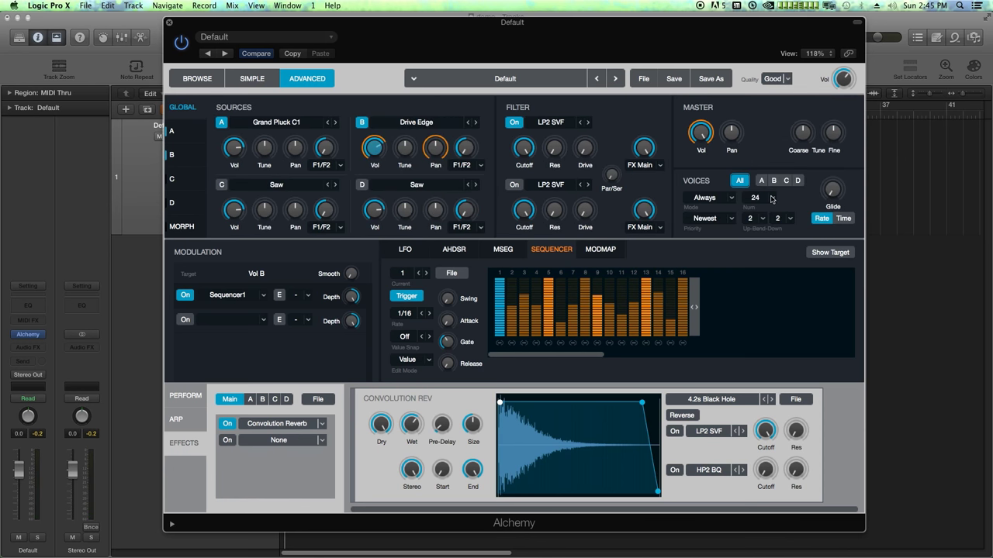
click(772, 198)
click(763, 358)
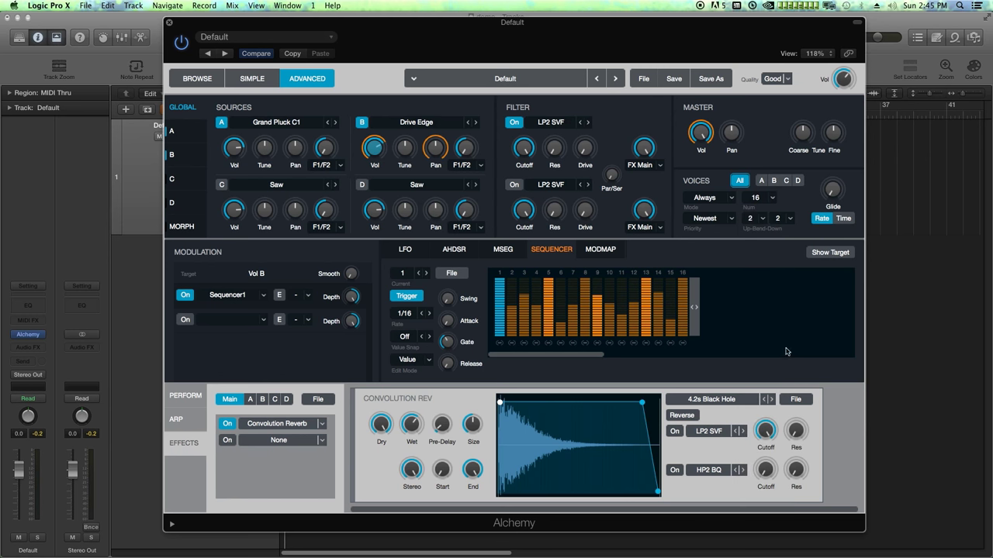